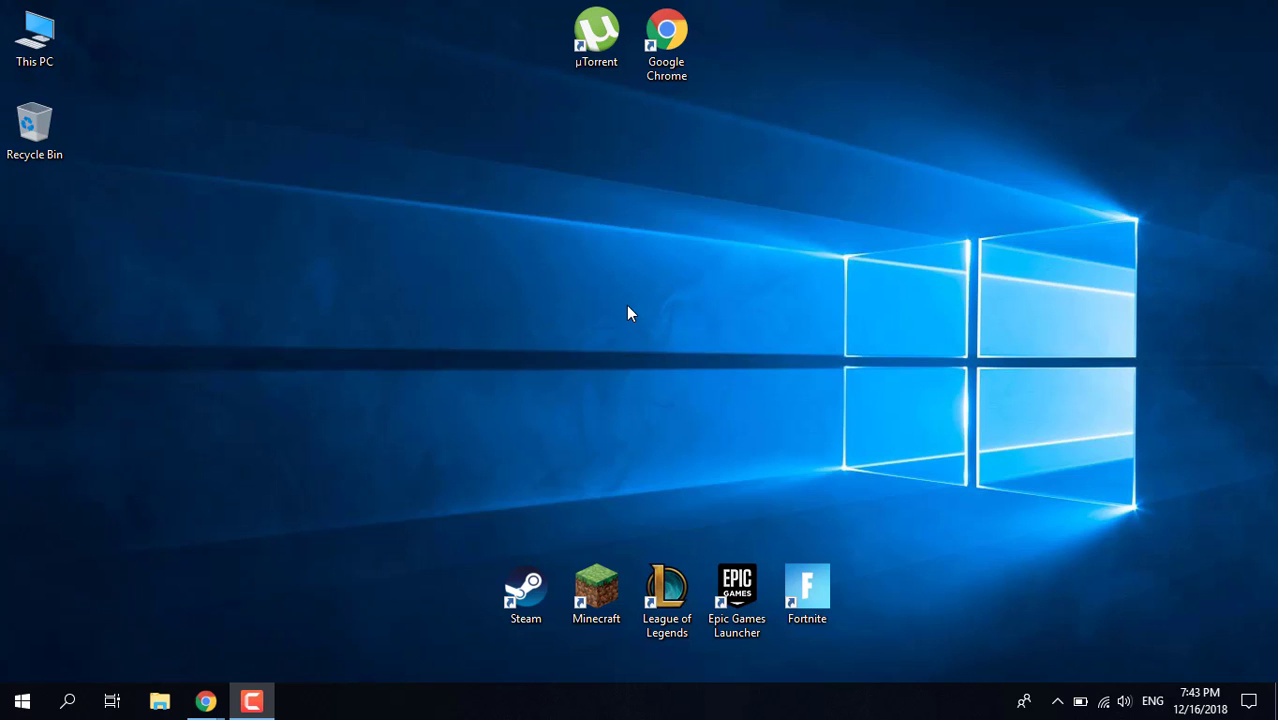
# Search Windows for regedit and open the Registry Editor.
pyautogui.click(8, 704)
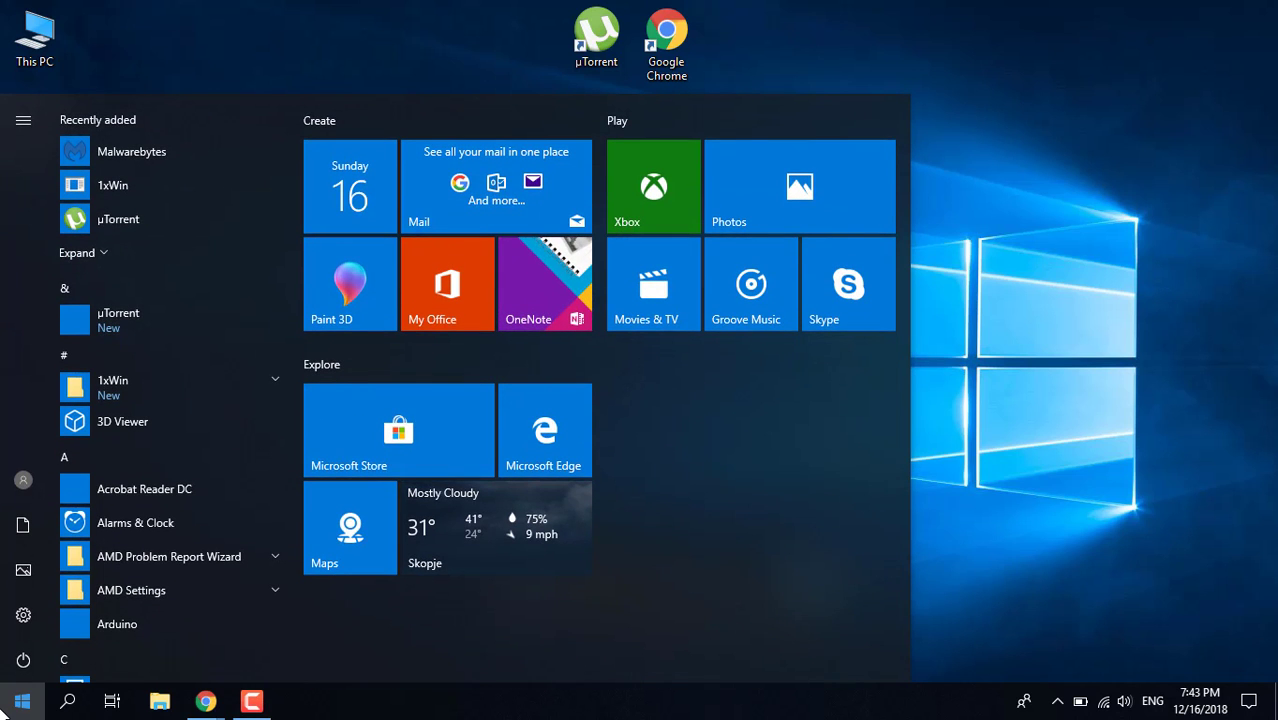
pyautogui.write('regedit')
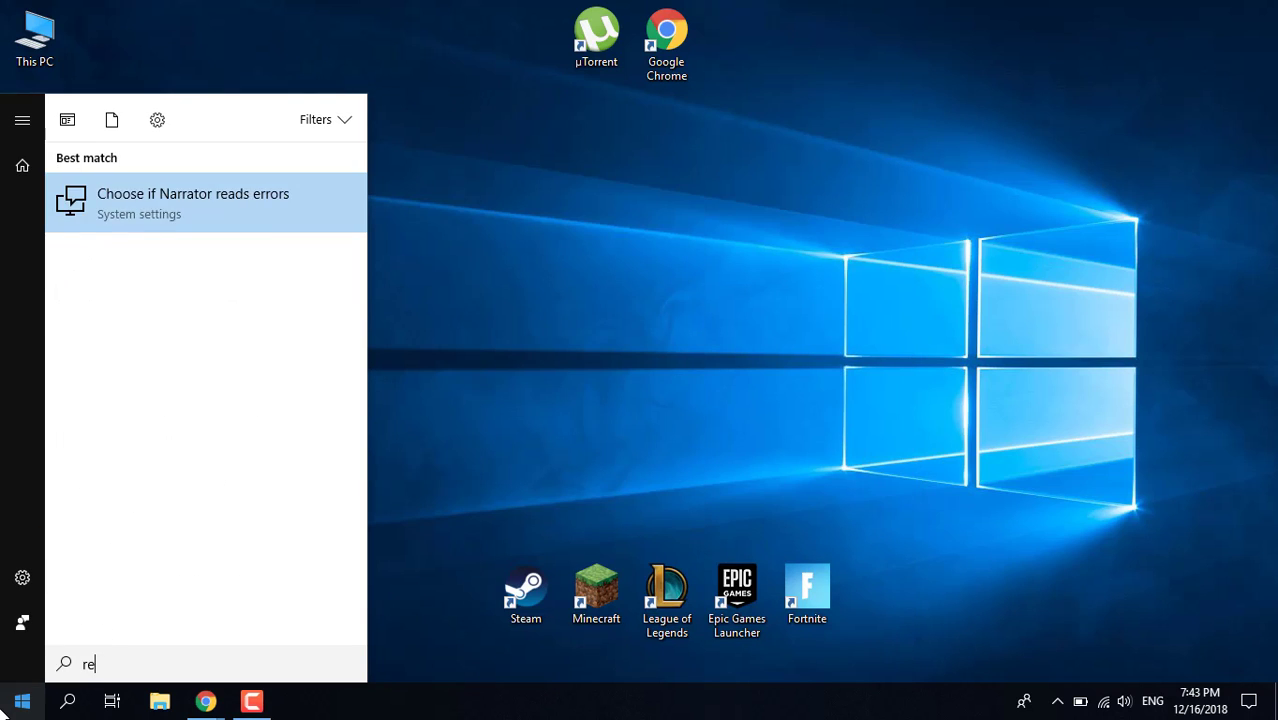
pyautogui.press('BackSpace')
pyautogui.press('BackSpace')
pyautogui.write('il')
pyautogui.press('BackSpace')
pyautogui.press('BackSpace')
pyautogui.write('it')
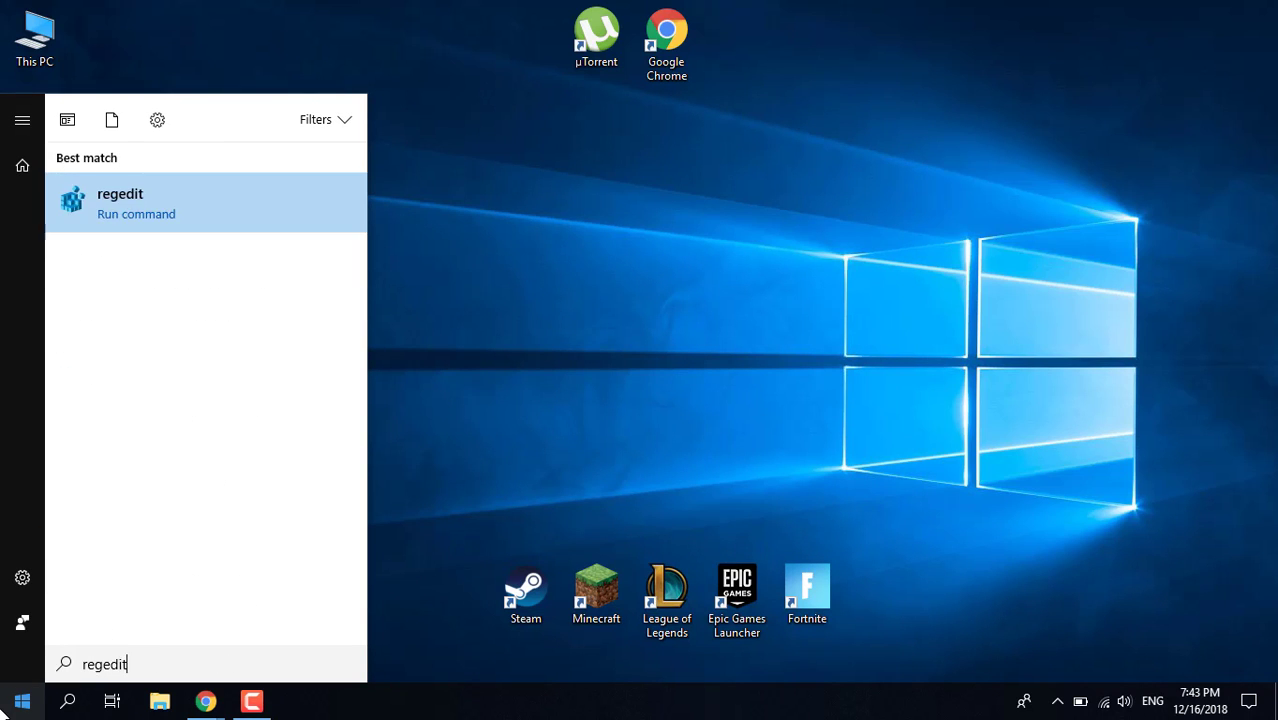
pyautogui.click(105, 197)
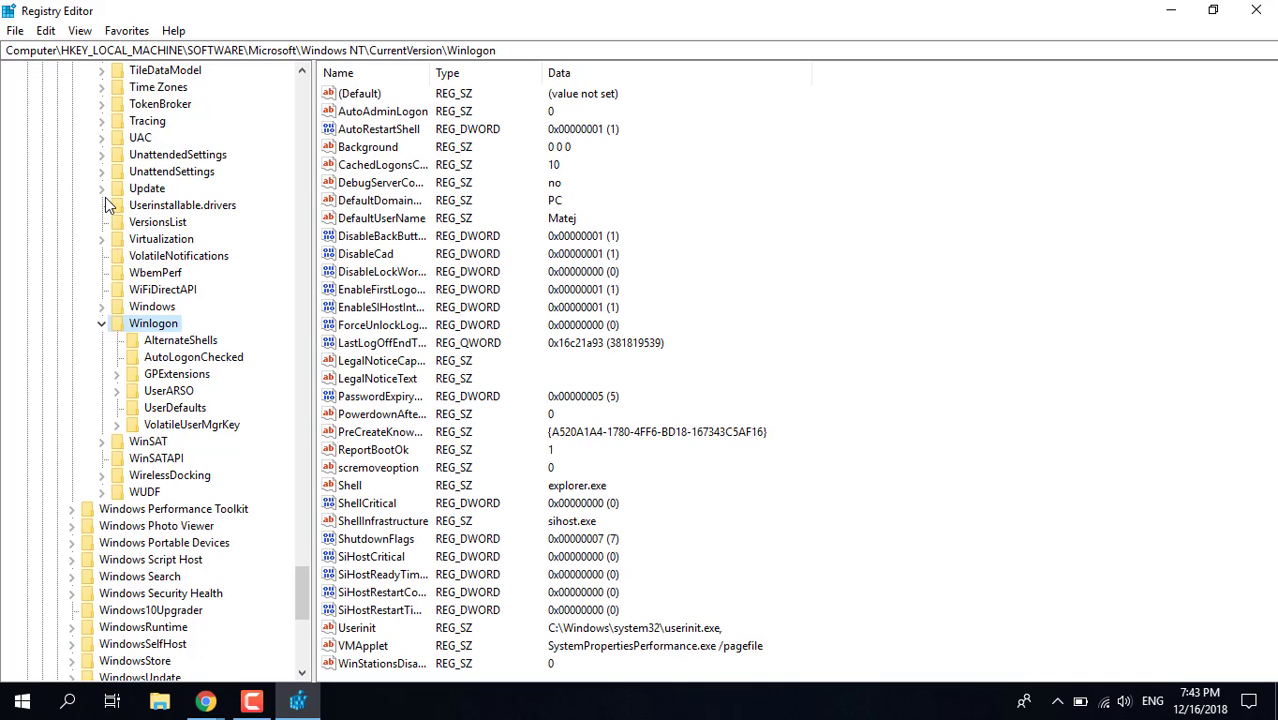
# Collapse the expanded registry branches from Winlogon all the way up to HKEY_LOCAL_MACHINE.
pyautogui.click(101, 323)
pyautogui.scroll(15, 106, 319)
pyautogui.scroll(12, 105, 320)
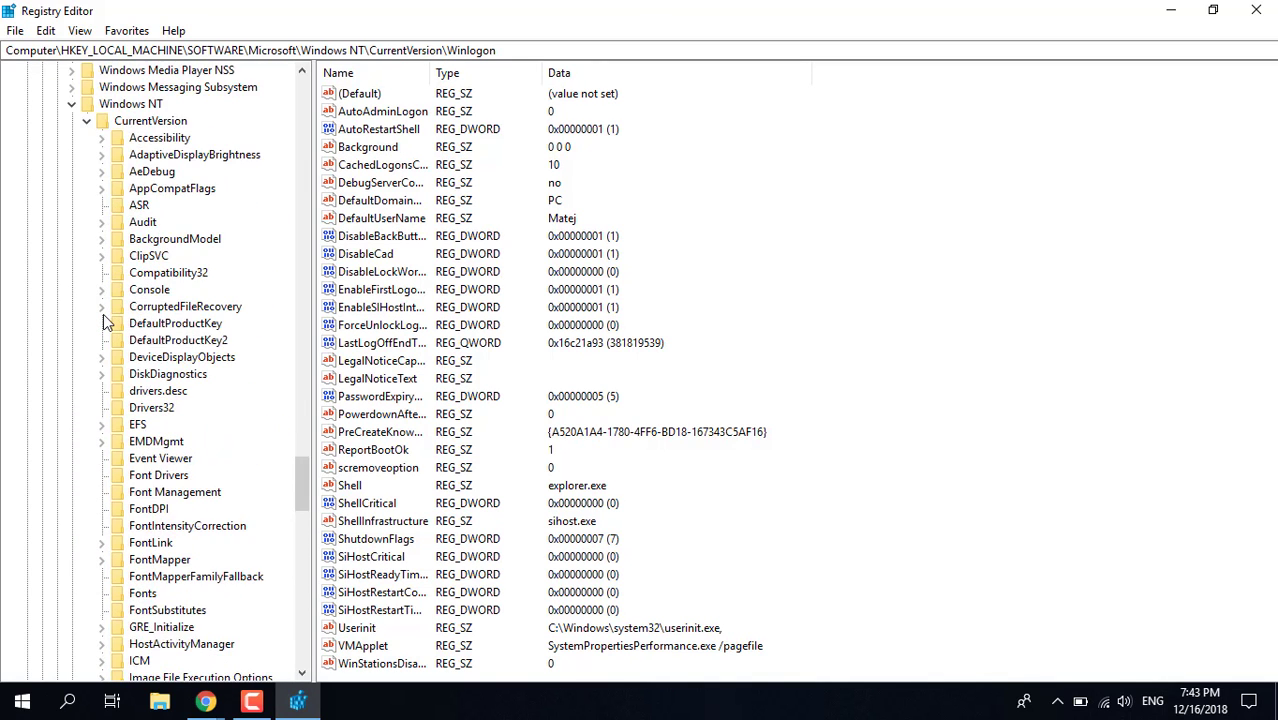
pyautogui.click(88, 410)
pyautogui.click(87, 425)
pyautogui.click(71, 408)
pyautogui.scroll(10, 66, 408)
pyautogui.scroll(8, 66, 278)
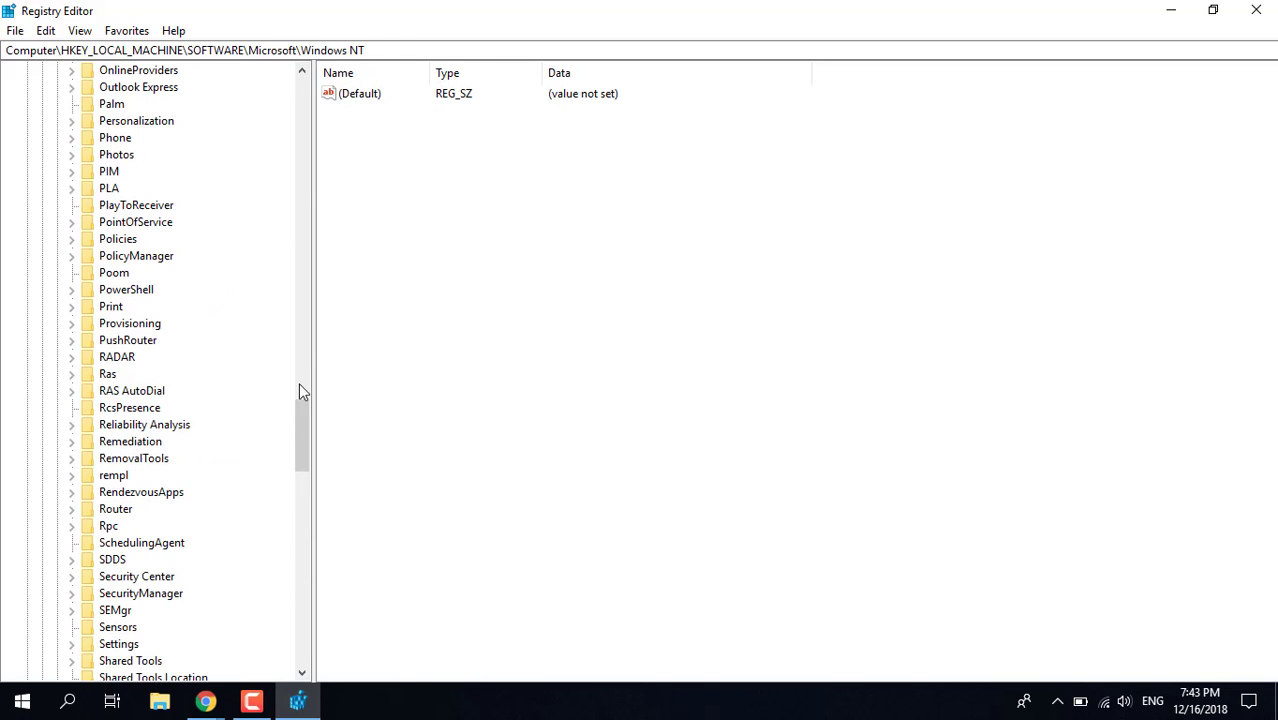
pyautogui.moveTo(297, 434); pyautogui.dragTo(326, 174)
pyautogui.scroll(10, 117, 340)
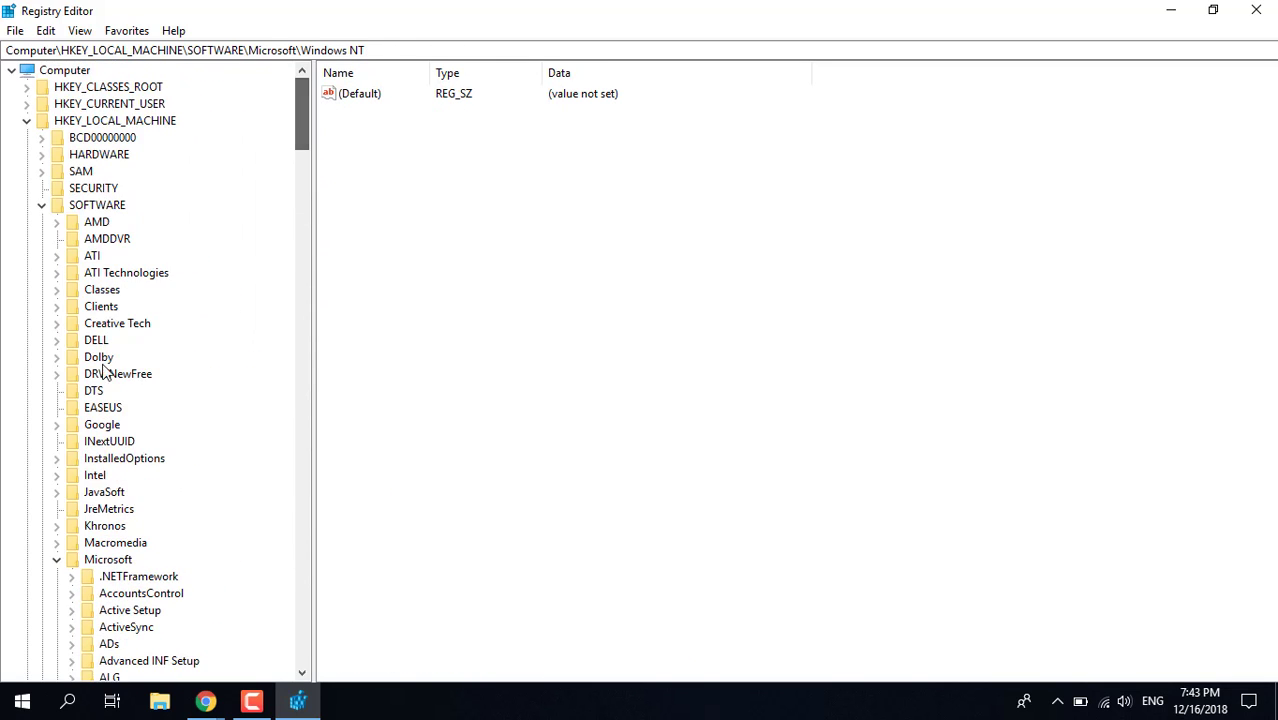
pyautogui.click(56, 559)
pyautogui.click(41, 205)
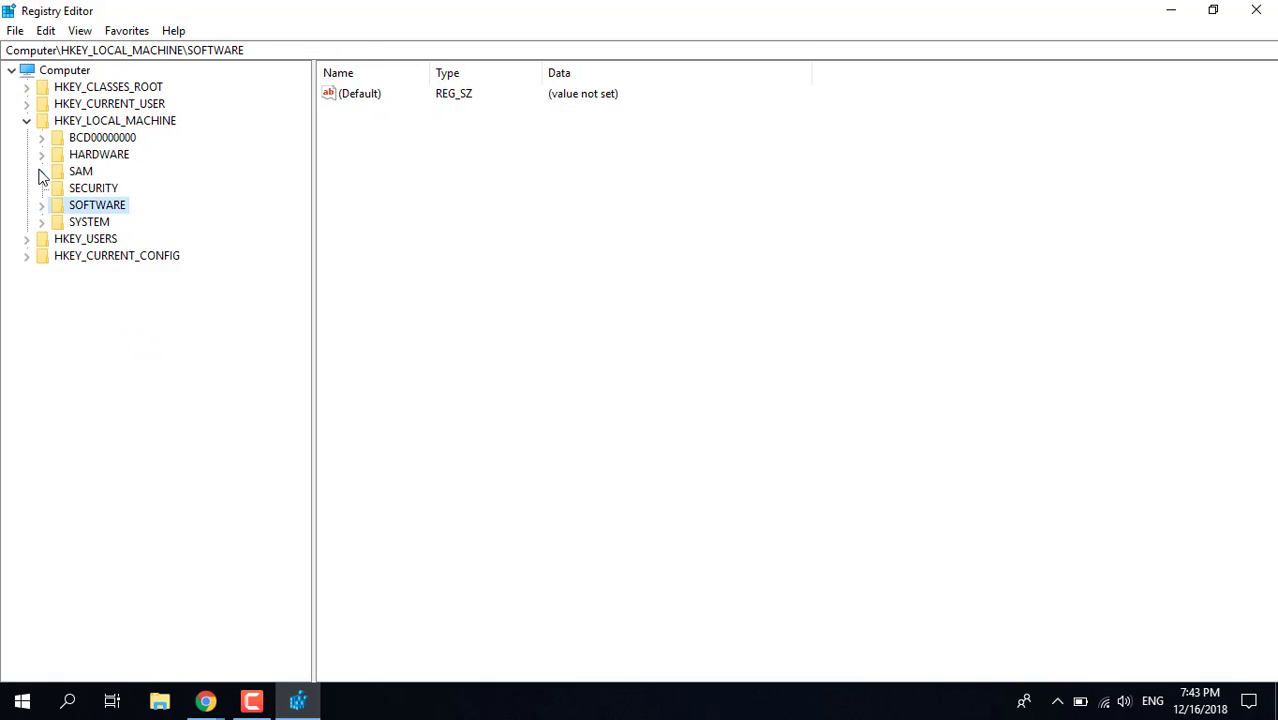
pyautogui.click(28, 121)
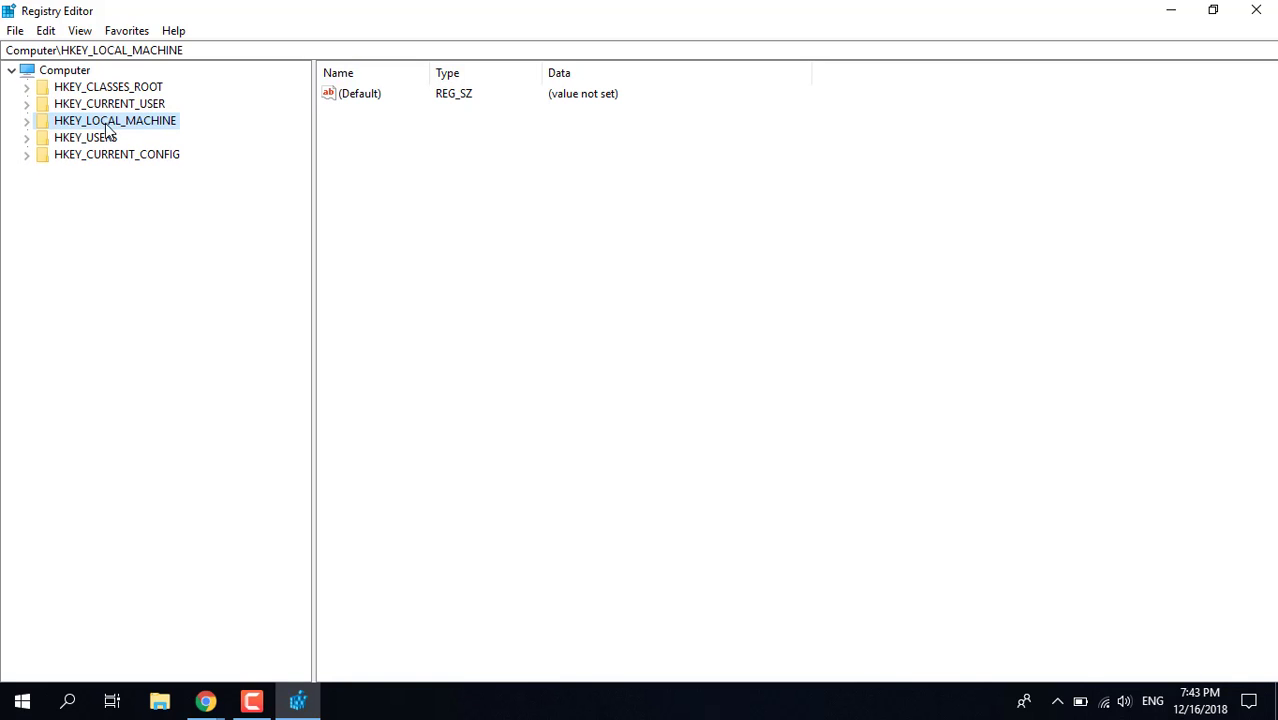
# Expand the registry tree to HKEY_LOCAL_MACHINE\SOFTWARE\Microsoft.
pyautogui.click(26, 121)
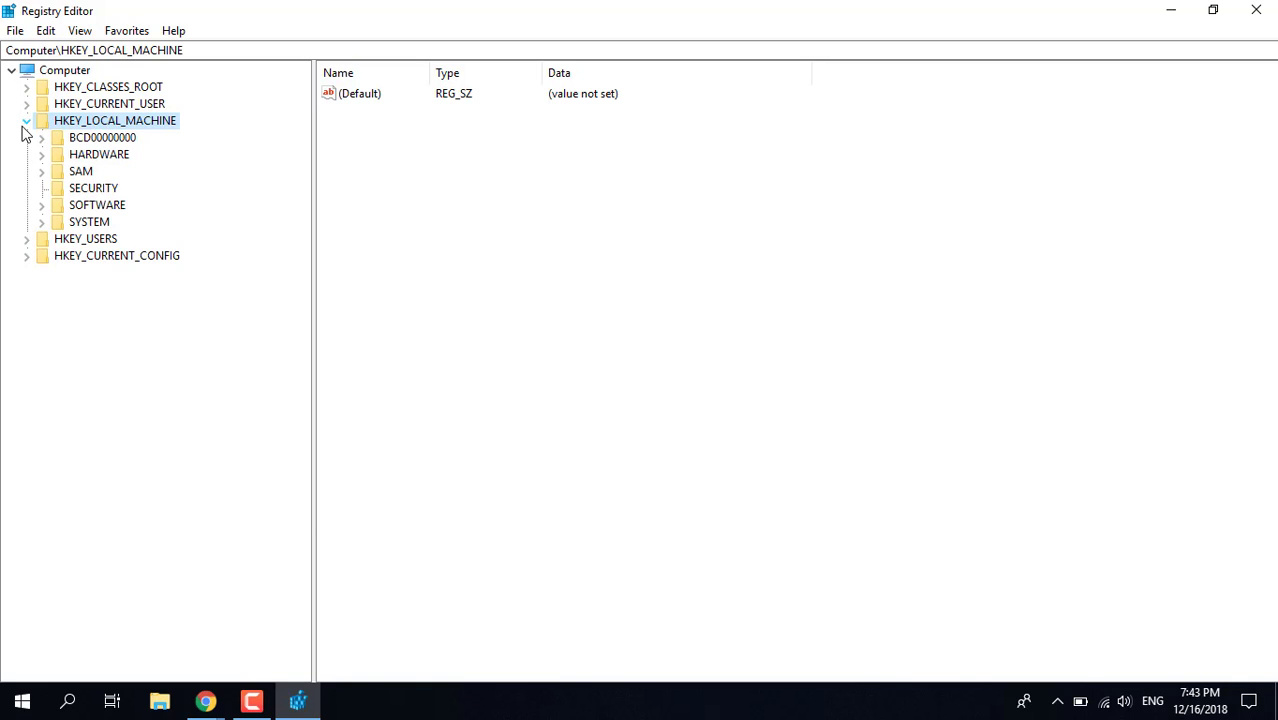
pyautogui.click(41, 207)
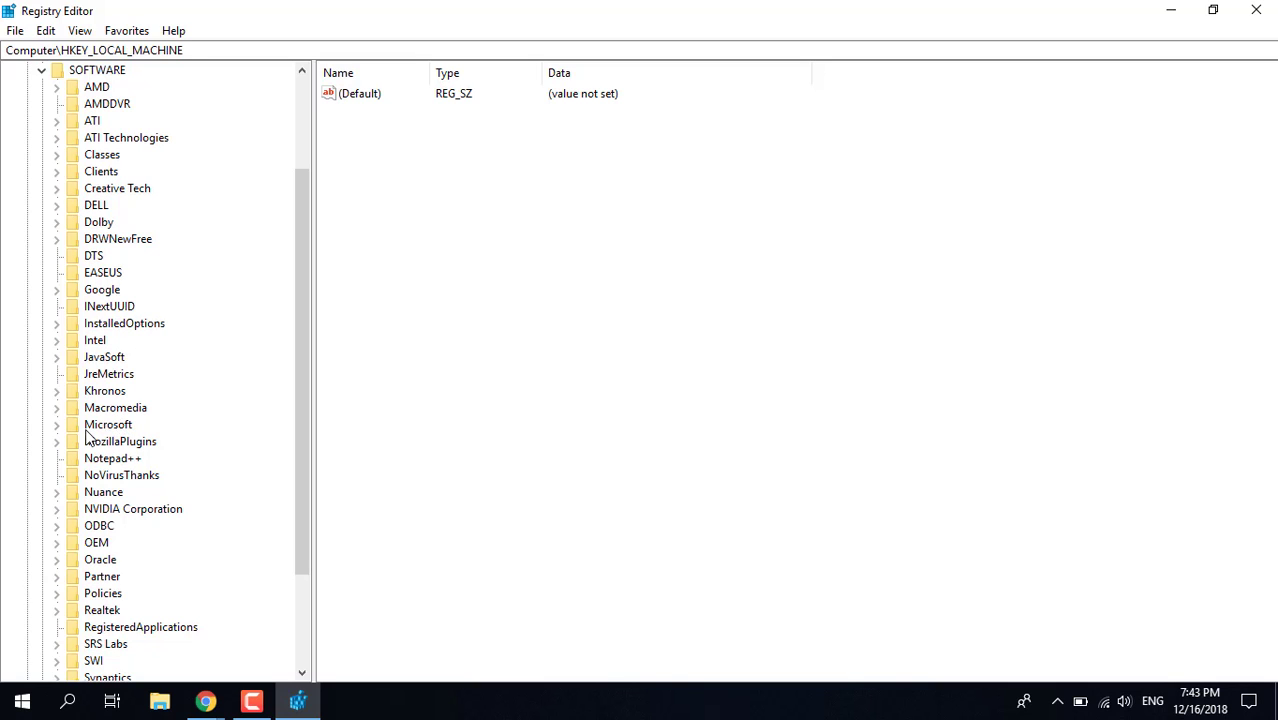
pyautogui.click(57, 424)
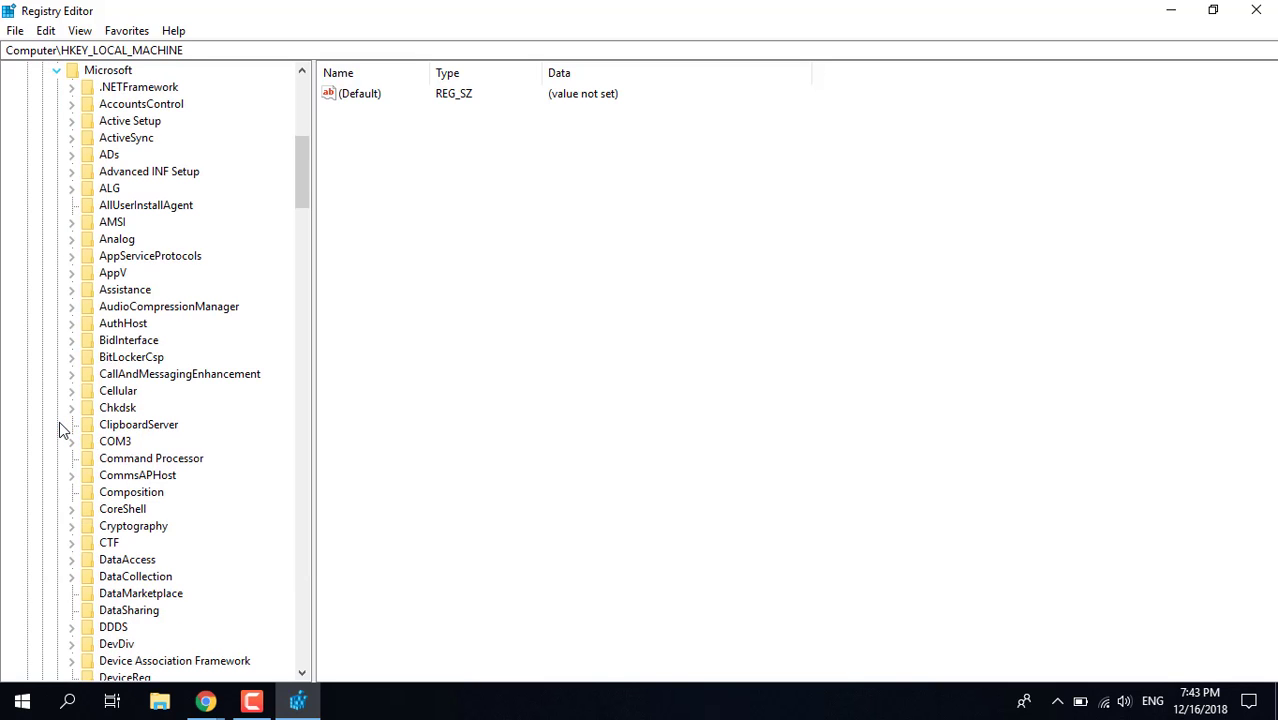
# Find the Windows NT key under Microsoft and expand it and its CurrentVersion subkey.
pyautogui.scroll(-6, 133, 266)
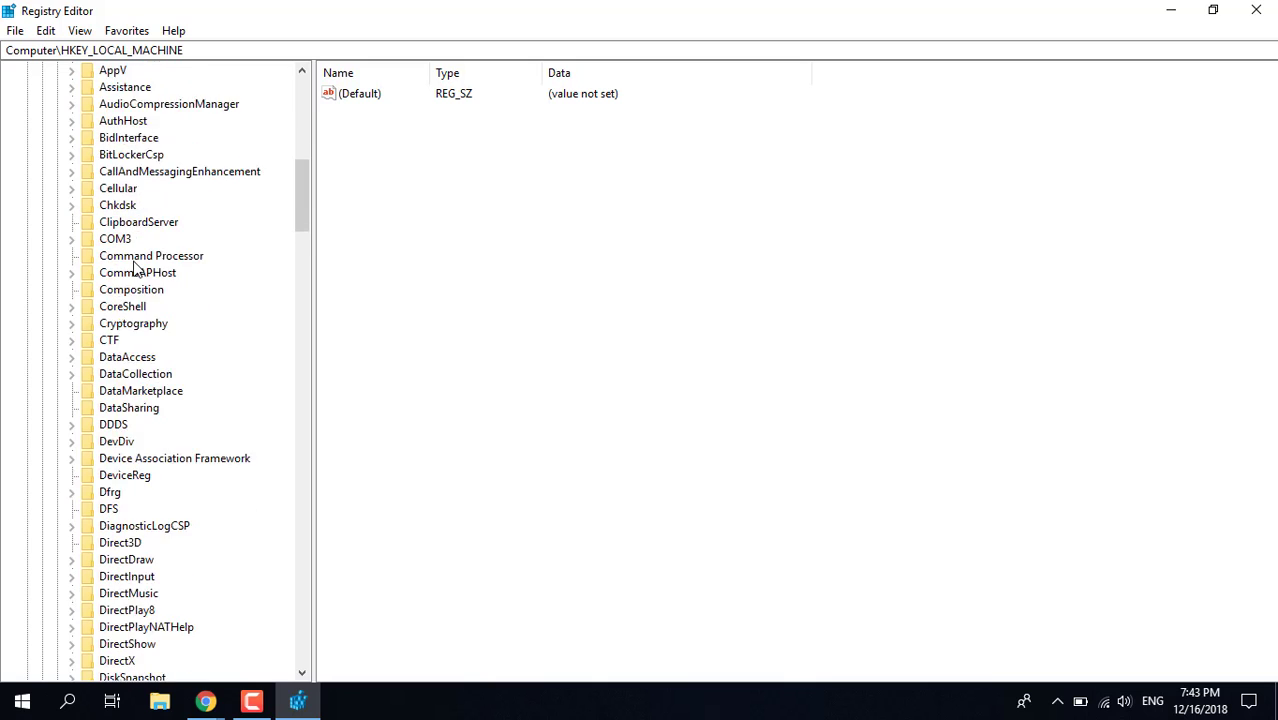
pyautogui.scroll(-11, 135, 268)
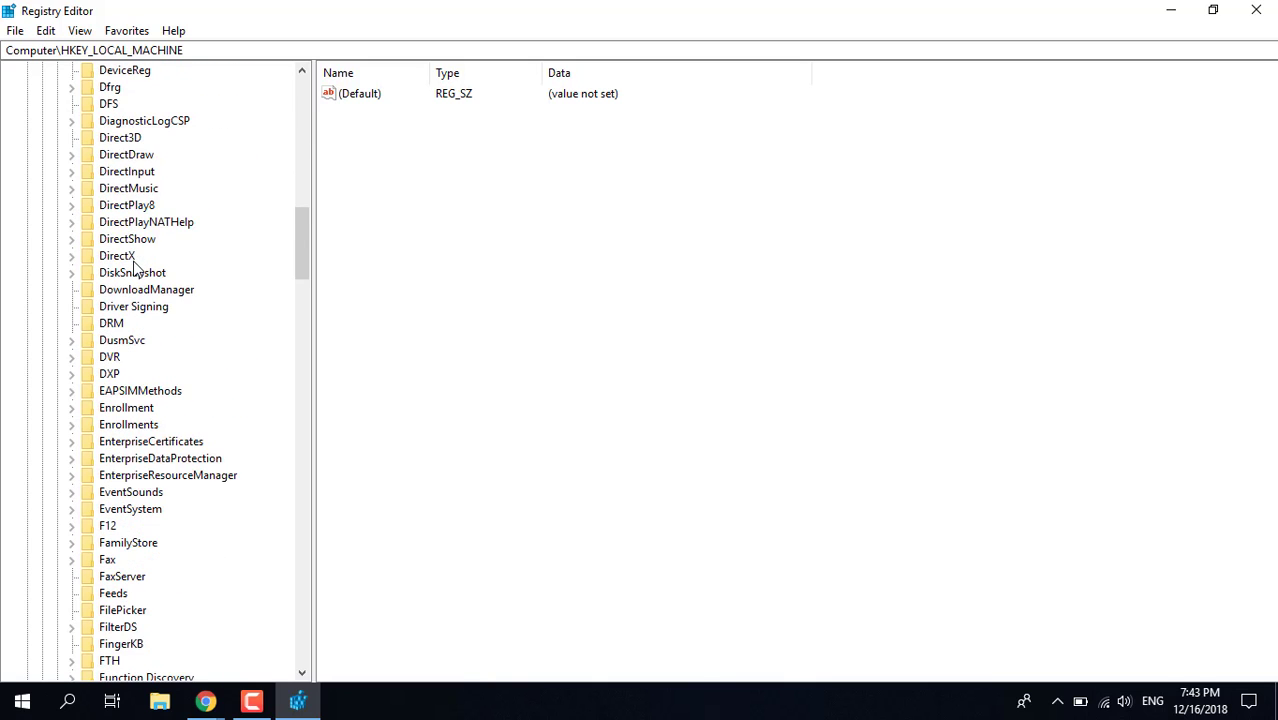
pyautogui.click(133, 262)
pyautogui.press('w')
pyautogui.press('w')
pyautogui.press('w')
pyautogui.press('w')
pyautogui.press('w')
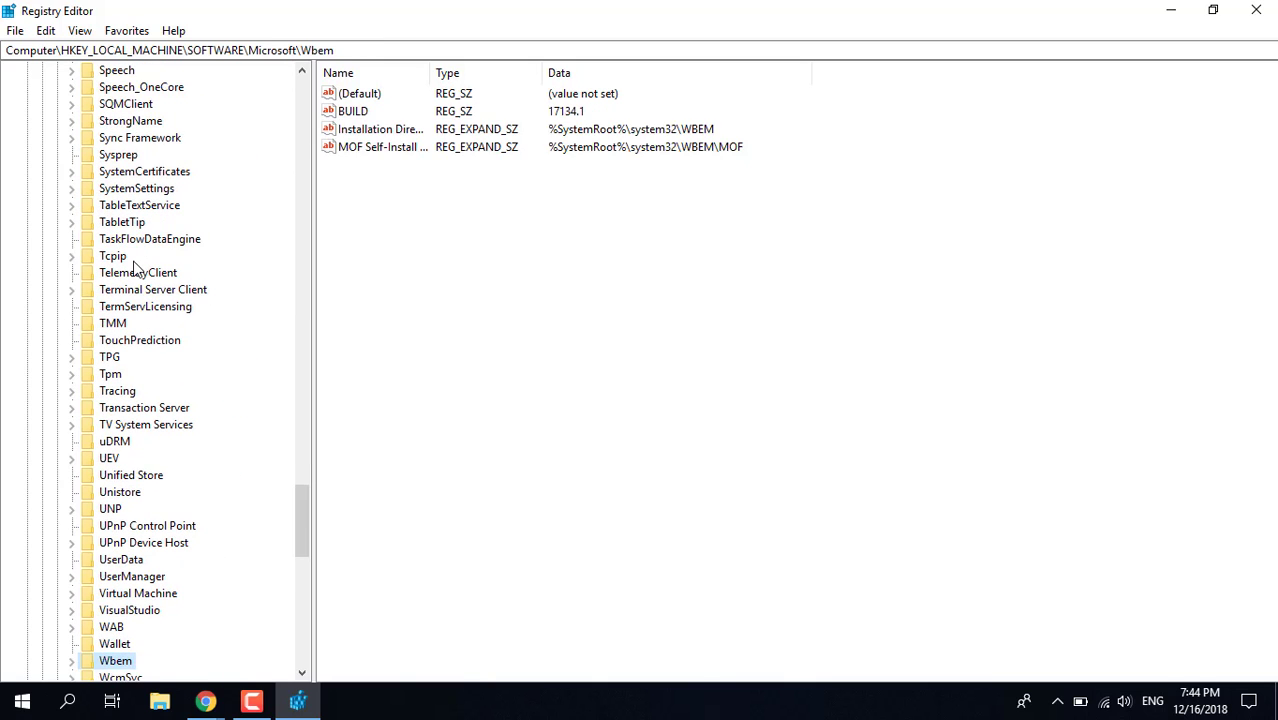
pyautogui.scroll(-7, 137, 300)
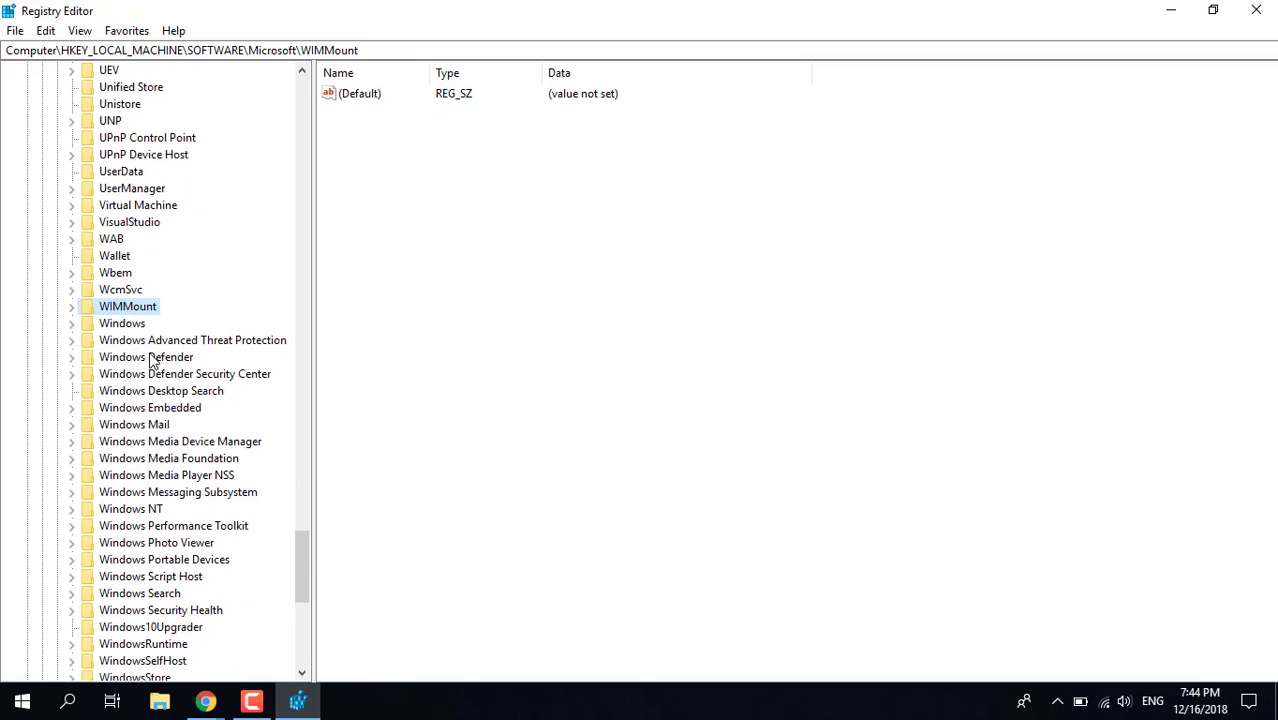
pyautogui.click(112, 512)
pyautogui.click(79, 512)
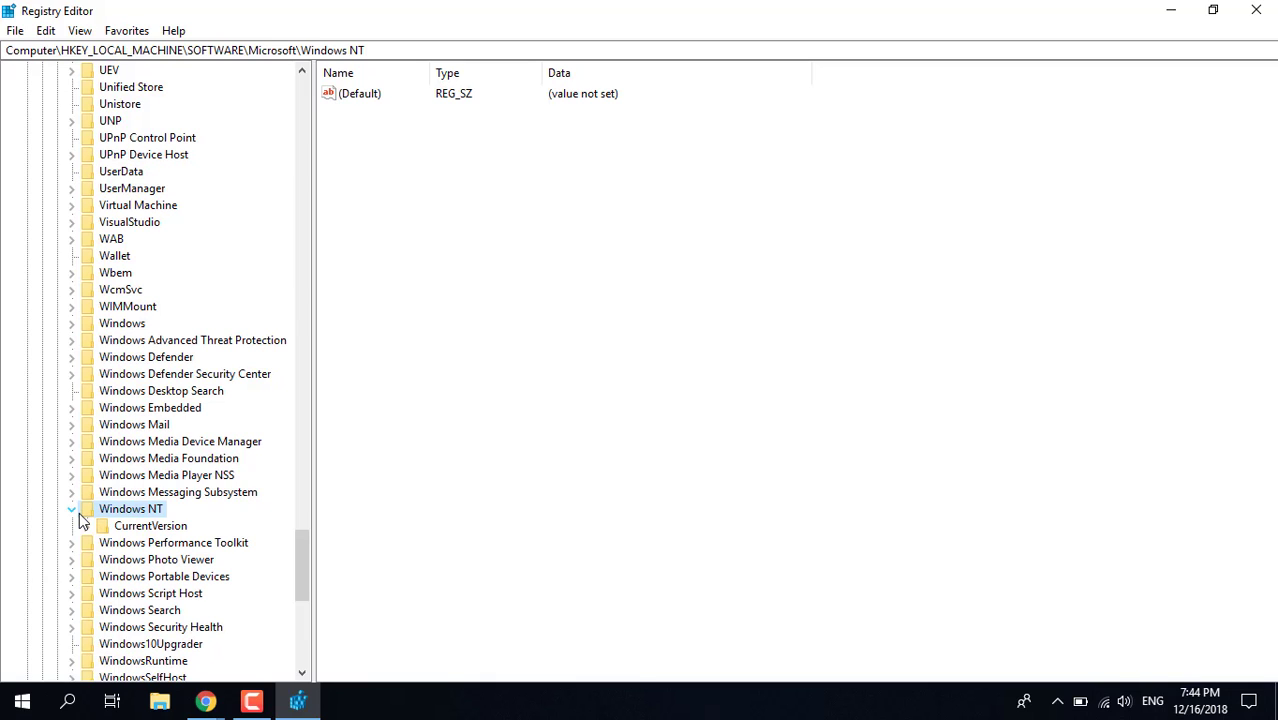
pyautogui.click(111, 529)
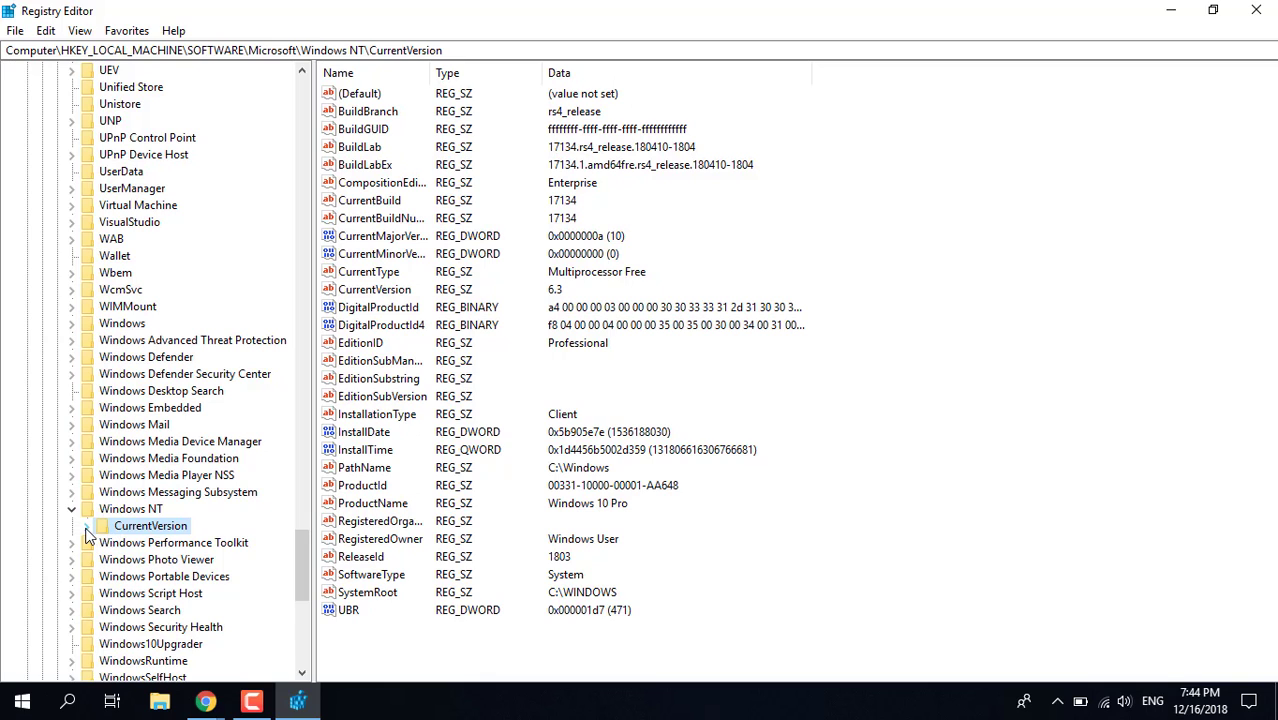
pyautogui.click(87, 528)
# Expand the Multimedia key under CurrentVersion and open its SystemProfile subkey.
pyautogui.scroll(-2, 125, 330)
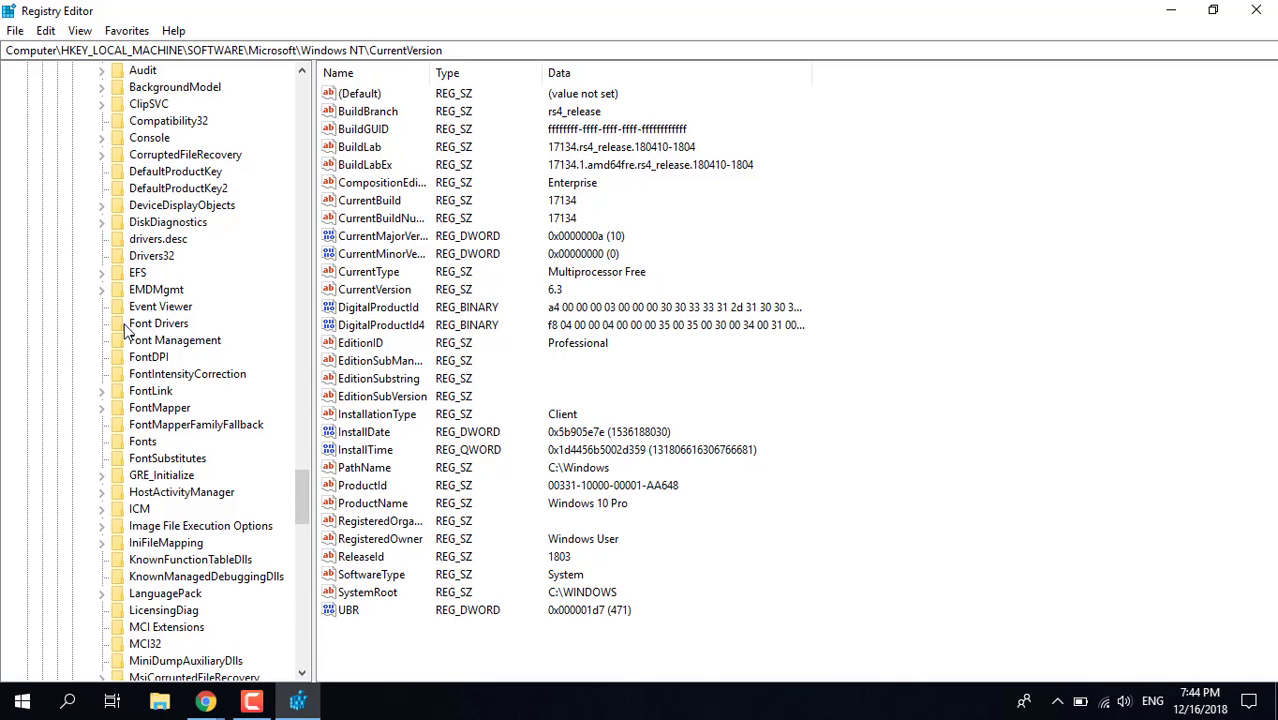
pyautogui.click(163, 357)
pyautogui.press('m')
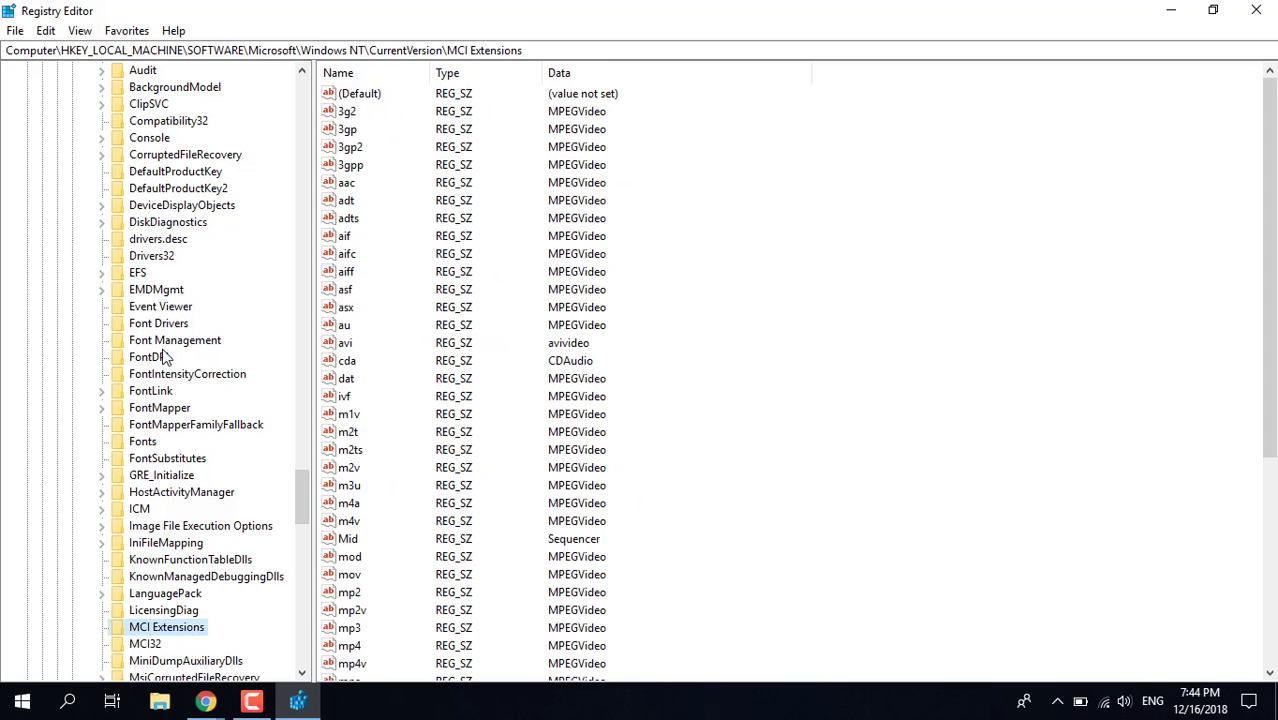
pyautogui.press('Down')
pyautogui.scroll(-4, 165, 357)
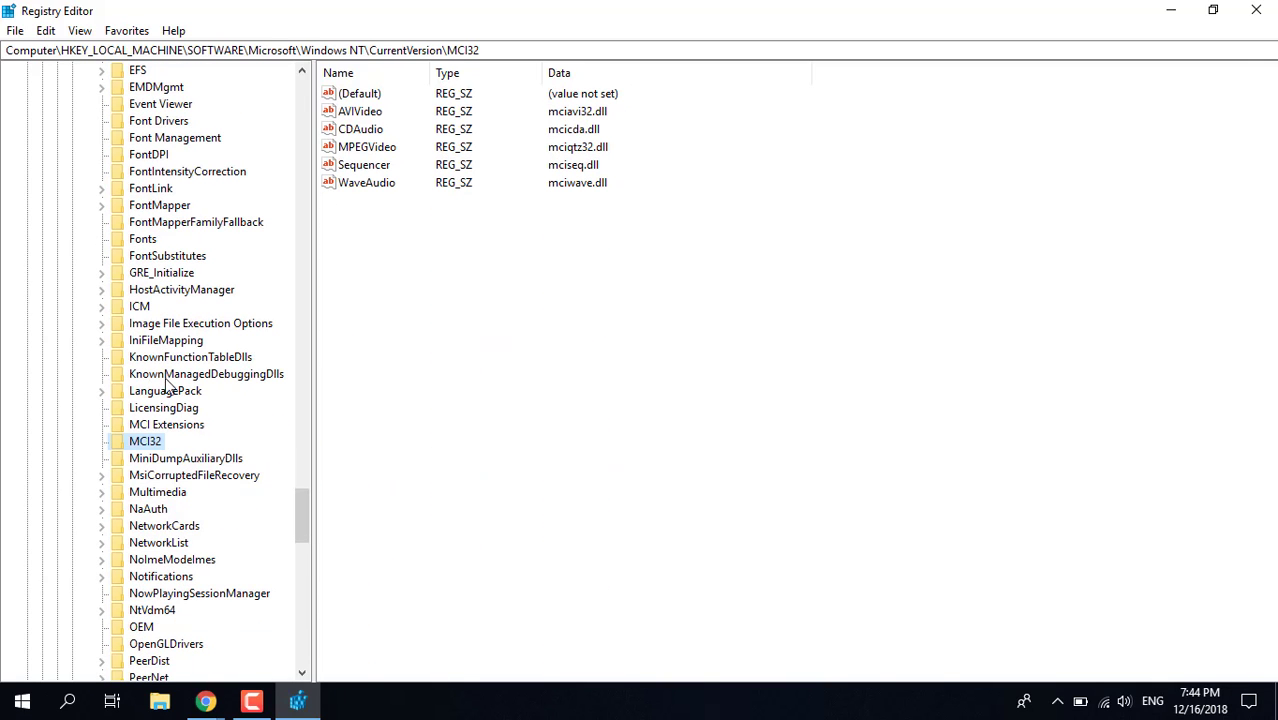
pyautogui.click(109, 487)
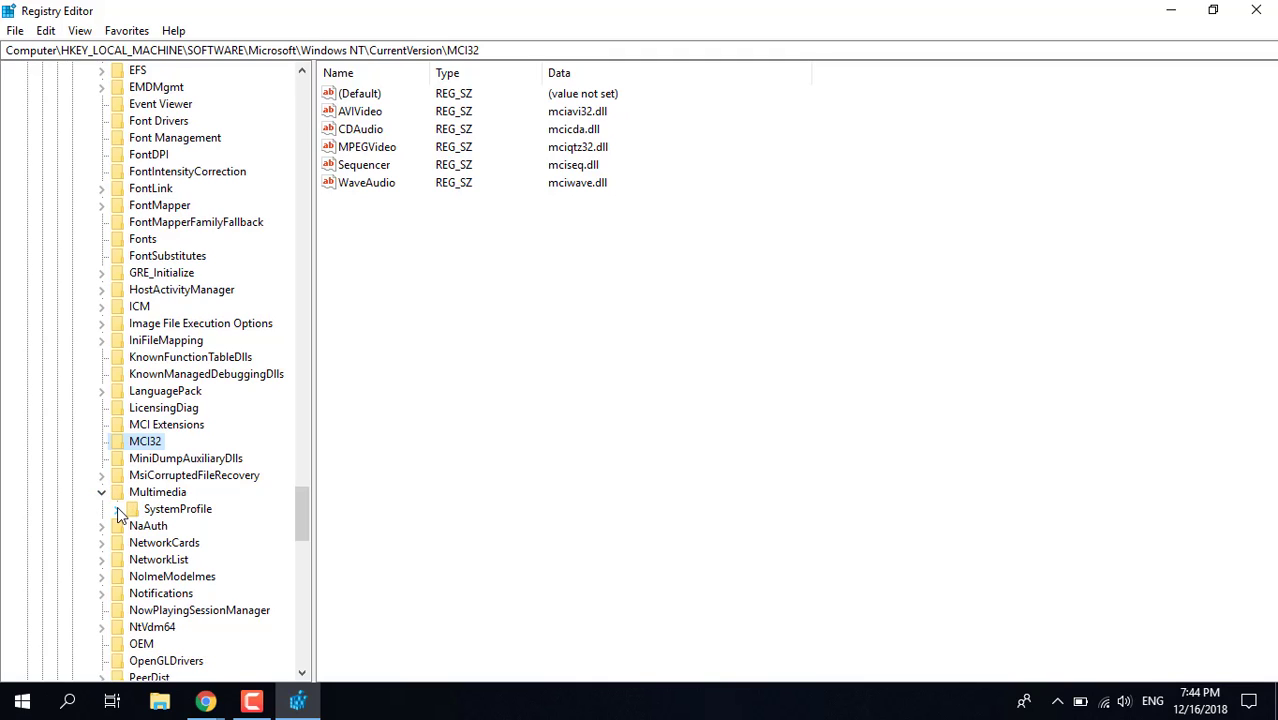
pyautogui.click(117, 510)
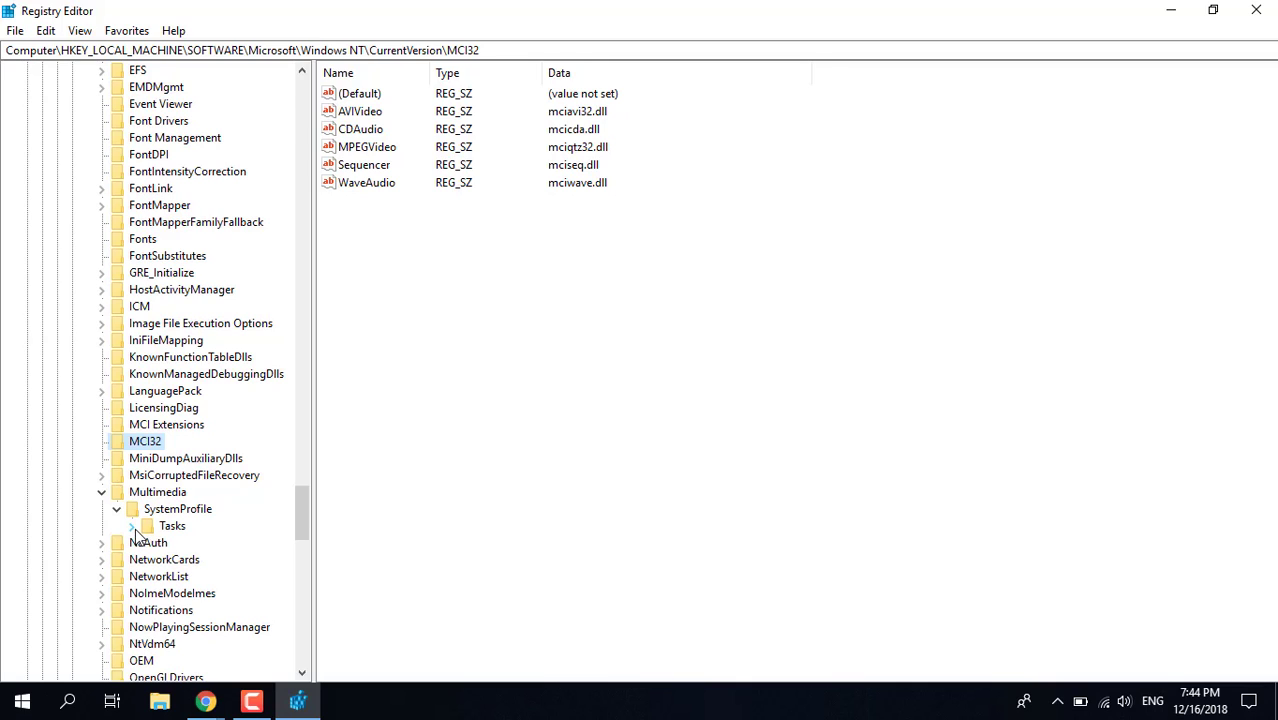
pyautogui.click(166, 511)
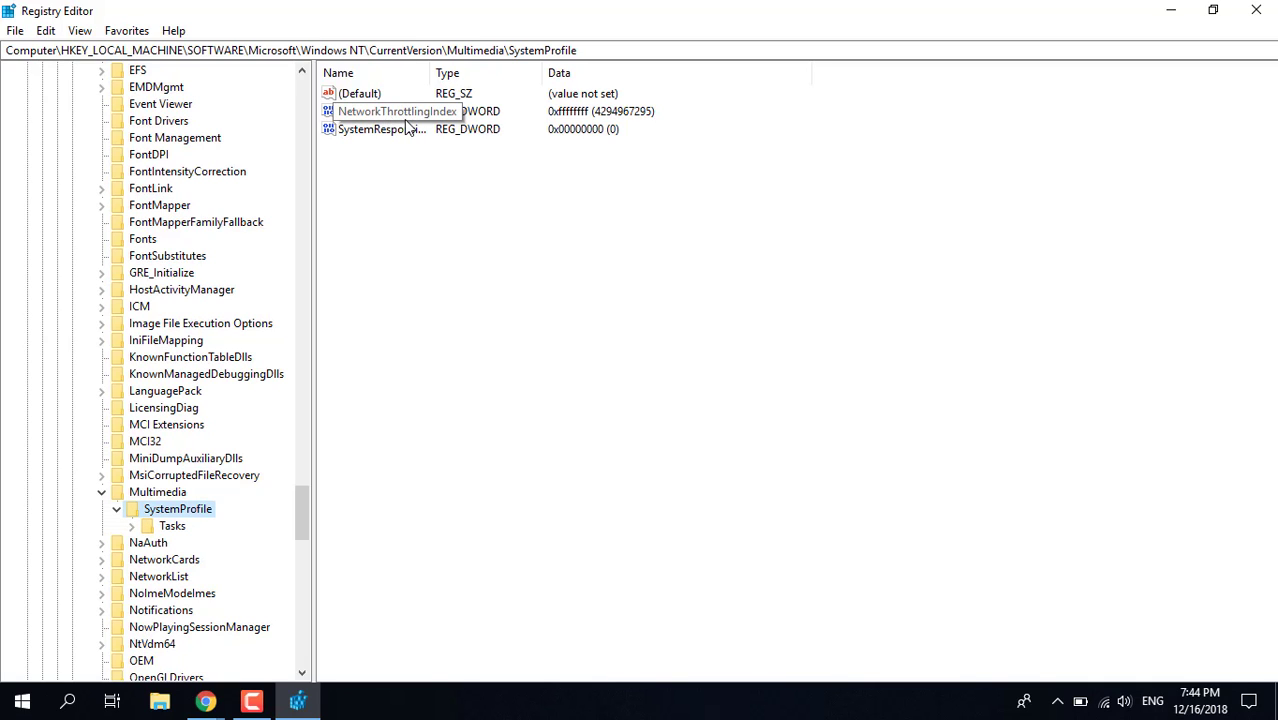
# Set the NetworkThrottlingIndex value data in SystemProfile to hexadecimal FFFFFFFF.
pyautogui.click(404, 166)
pyautogui.doubleClick(377, 113)
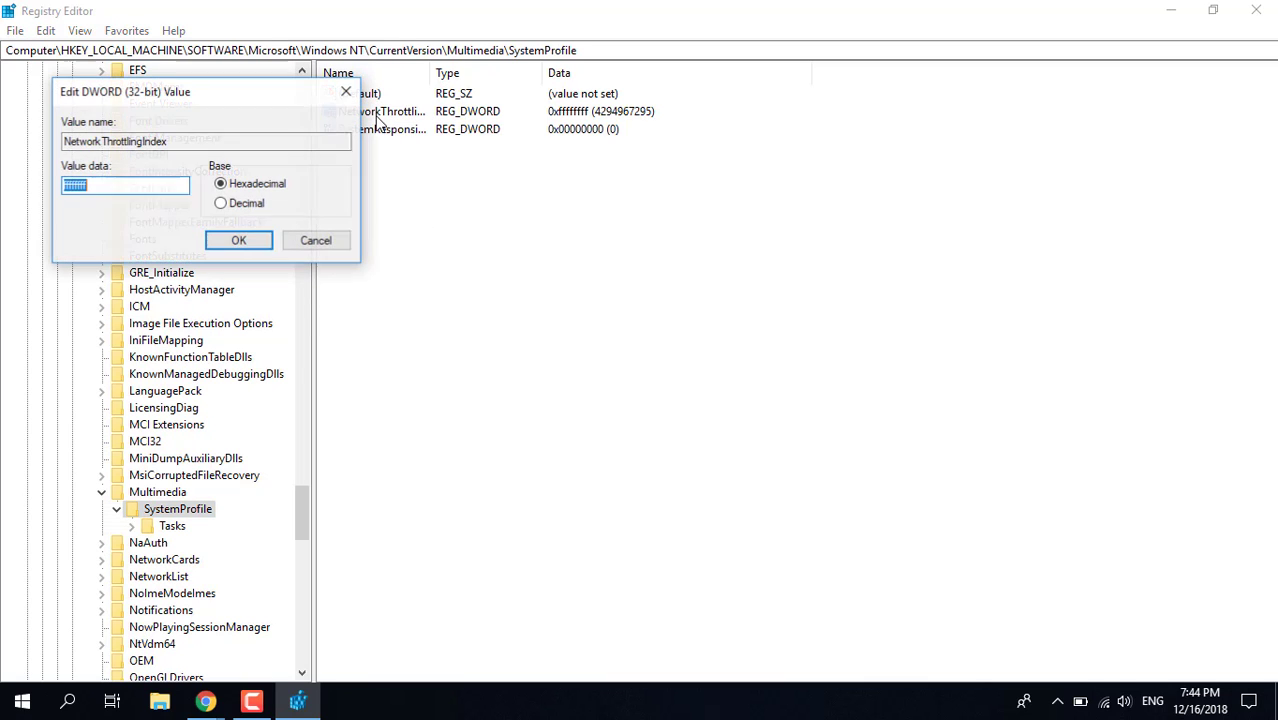
pyautogui.moveTo(300, 82); pyautogui.dragTo(611, 141)
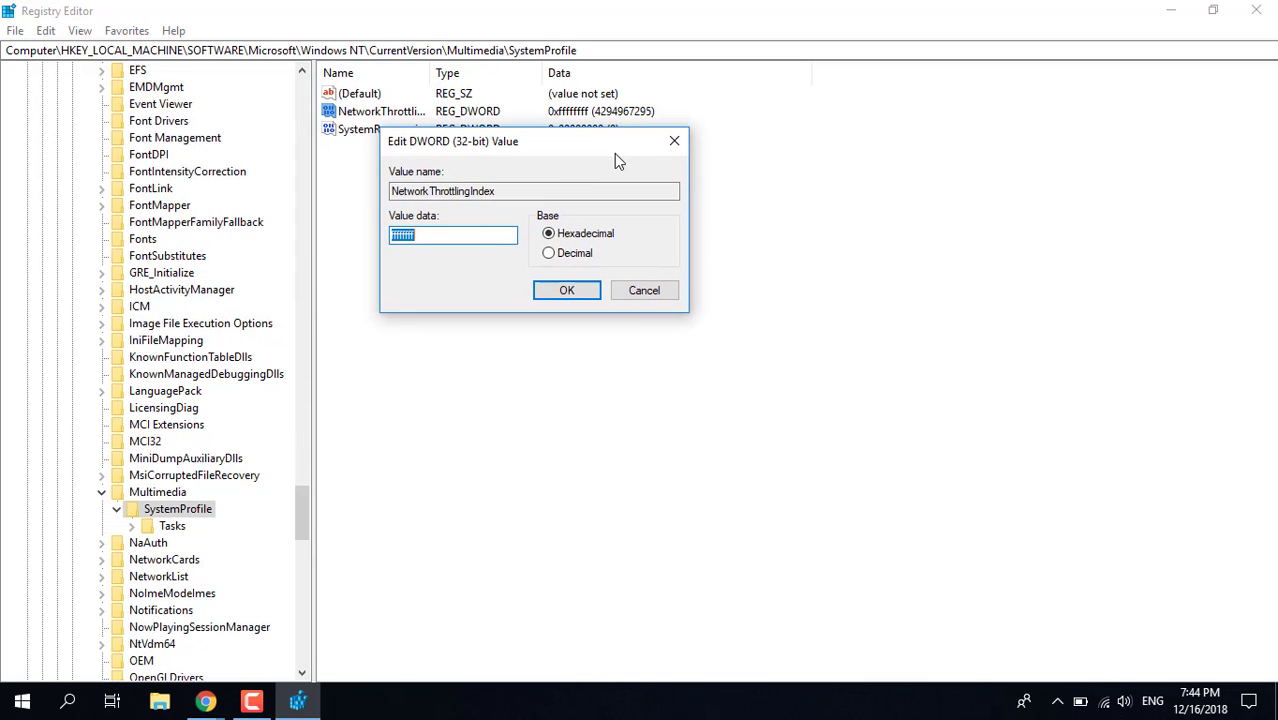
pyautogui.click(475, 236)
pyautogui.doubleClick(475, 236)
pyautogui.press('BackSpace')
pyautogui.write('FF')
pyautogui.click(567, 300)
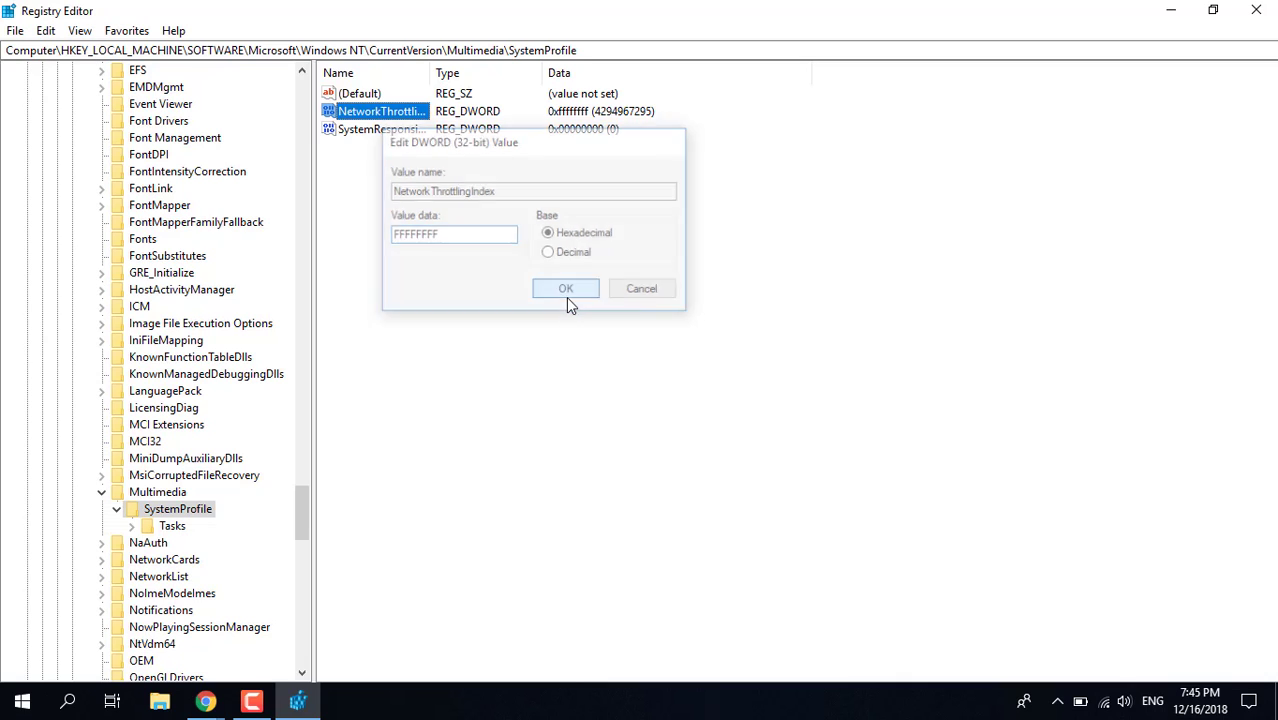
# Collapse the registry branches from SystemProfile up through the SOFTWARE key.
pyautogui.click(117, 509)
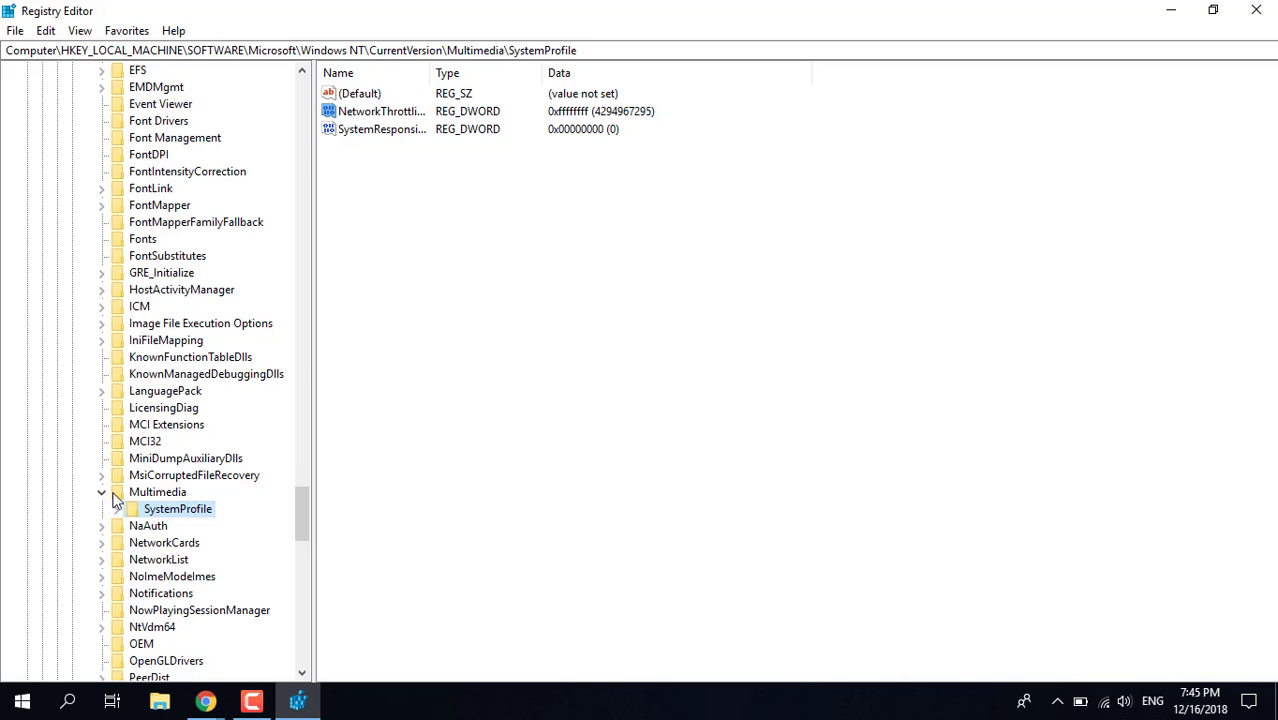
pyautogui.click(101, 492)
pyautogui.scroll(15, 114, 337)
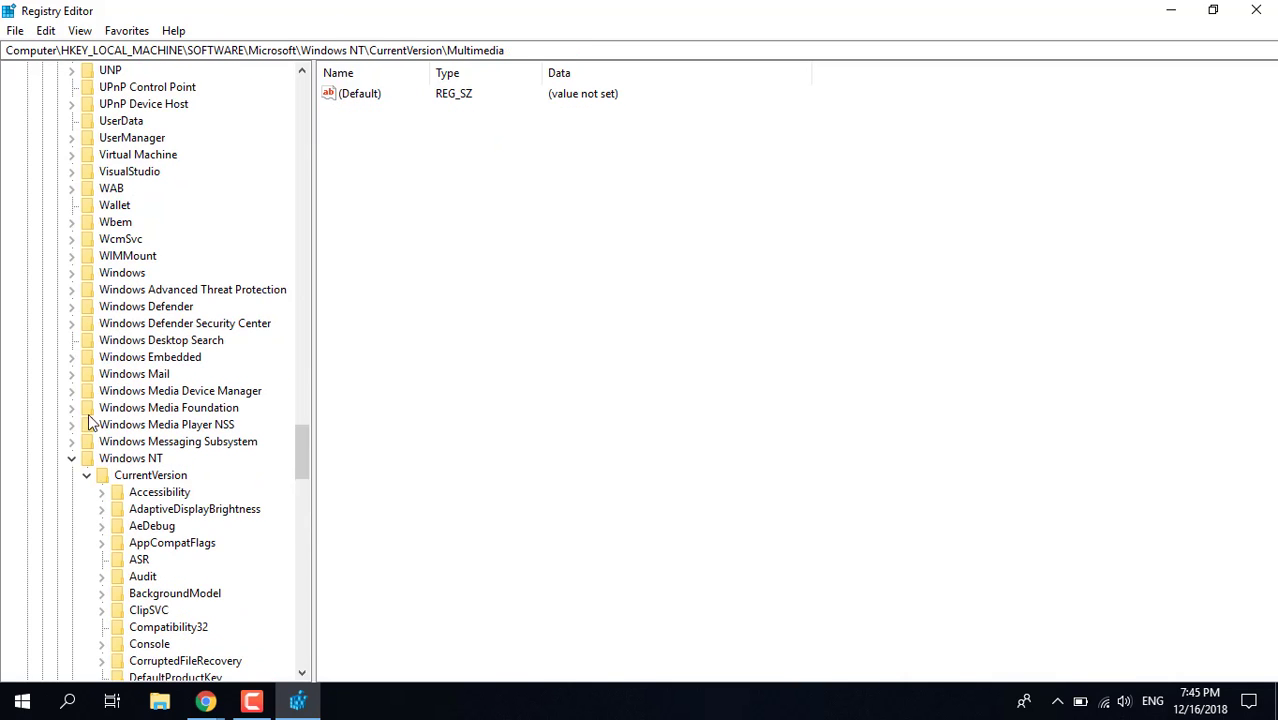
pyautogui.click(86, 475)
pyautogui.click(71, 458)
pyautogui.scroll(15, 62, 399)
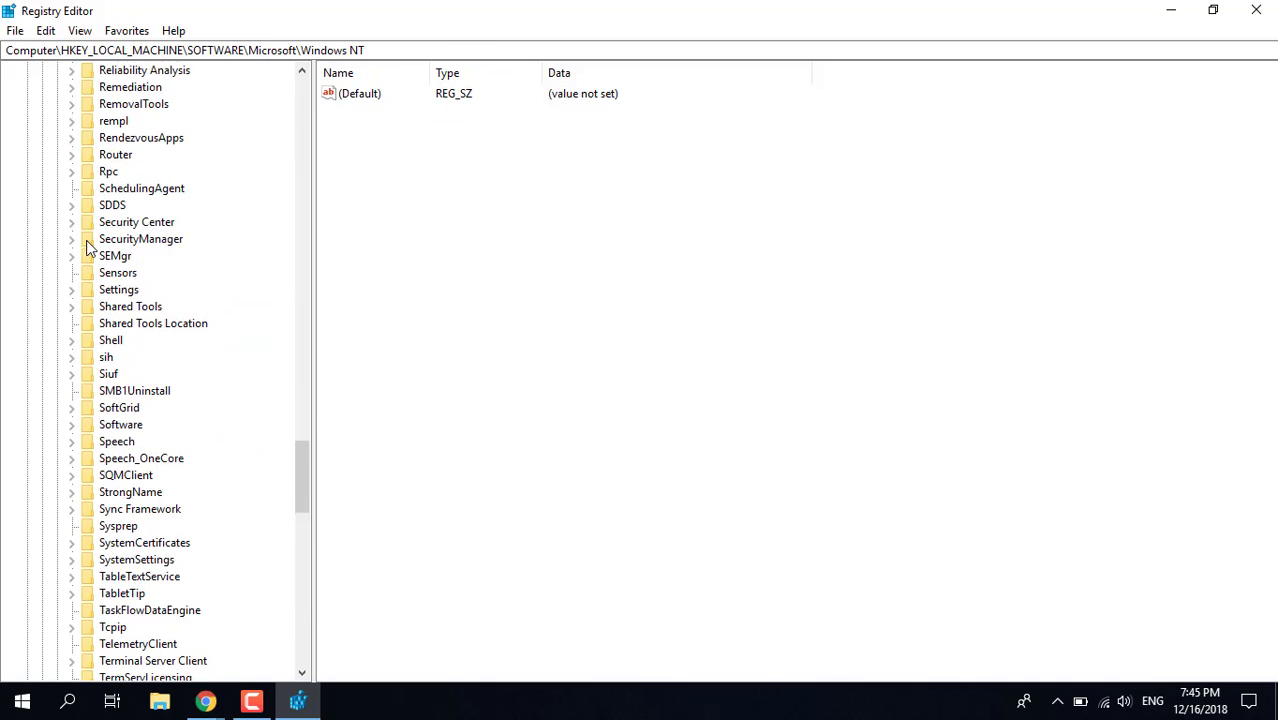
pyautogui.moveTo(297, 472); pyautogui.dragTo(328, 149)
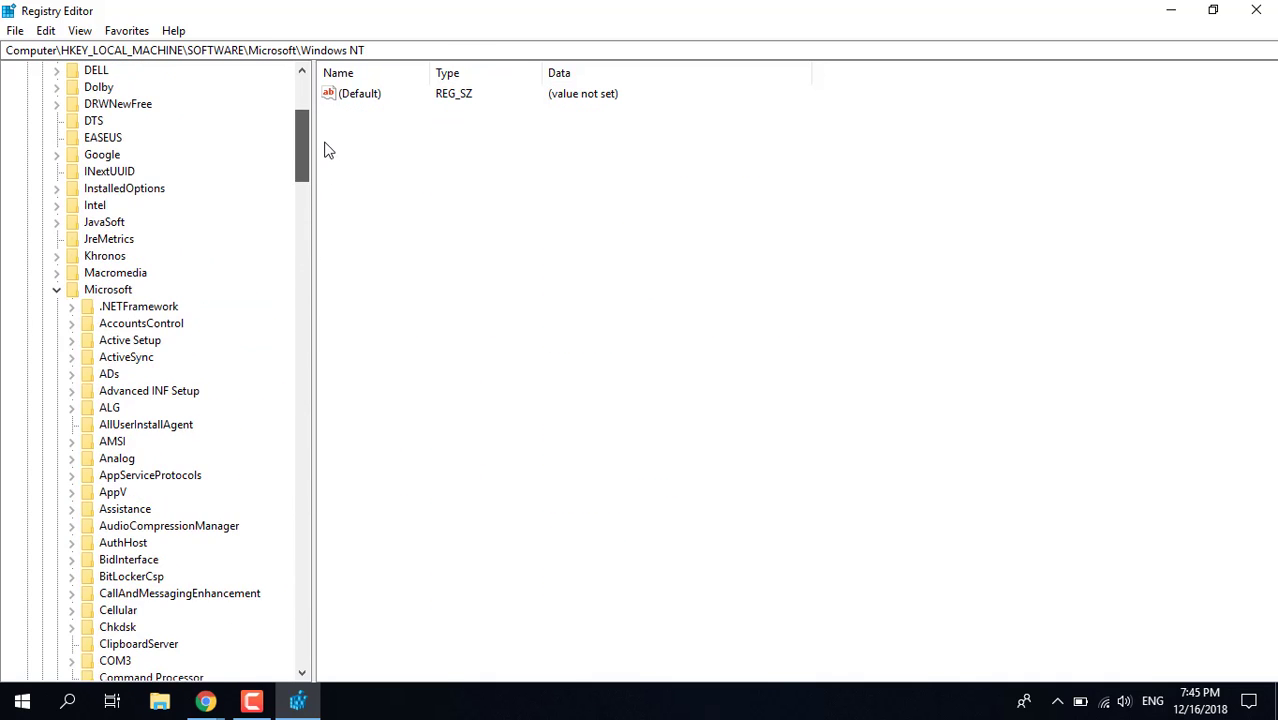
pyautogui.click(54, 289)
pyautogui.moveTo(297, 282); pyautogui.dragTo(316, 45)
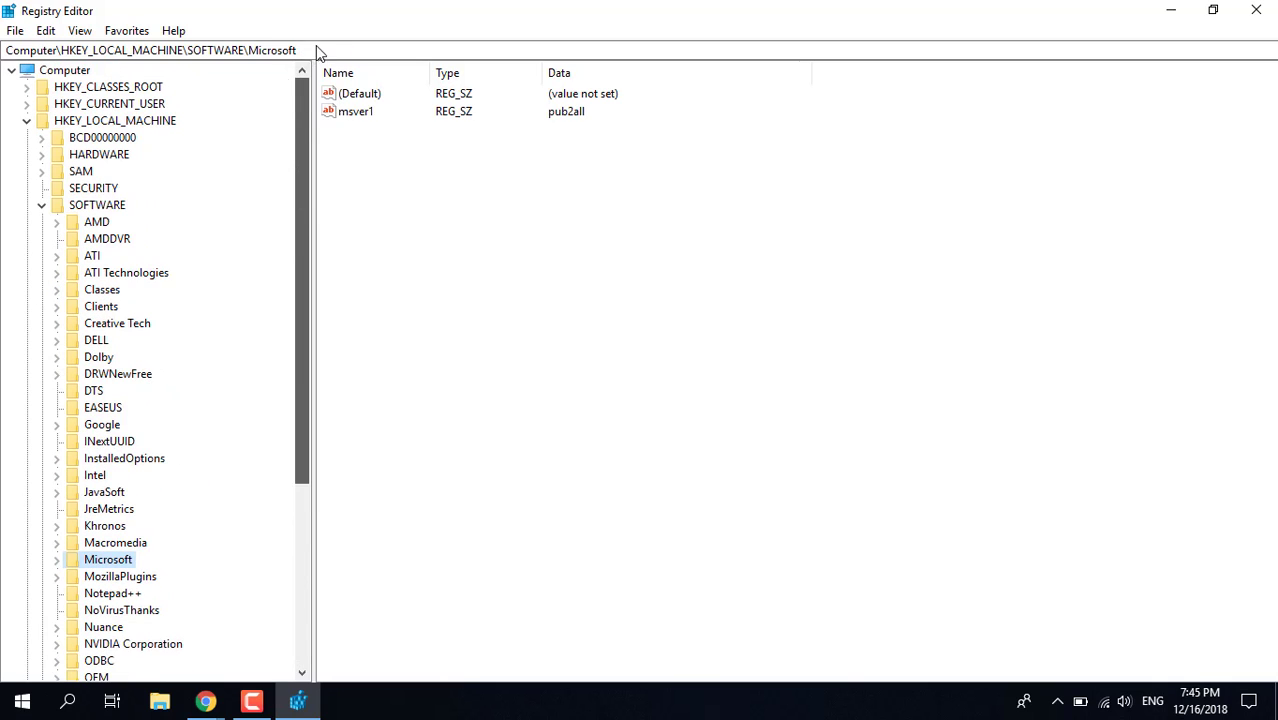
pyautogui.click(41, 205)
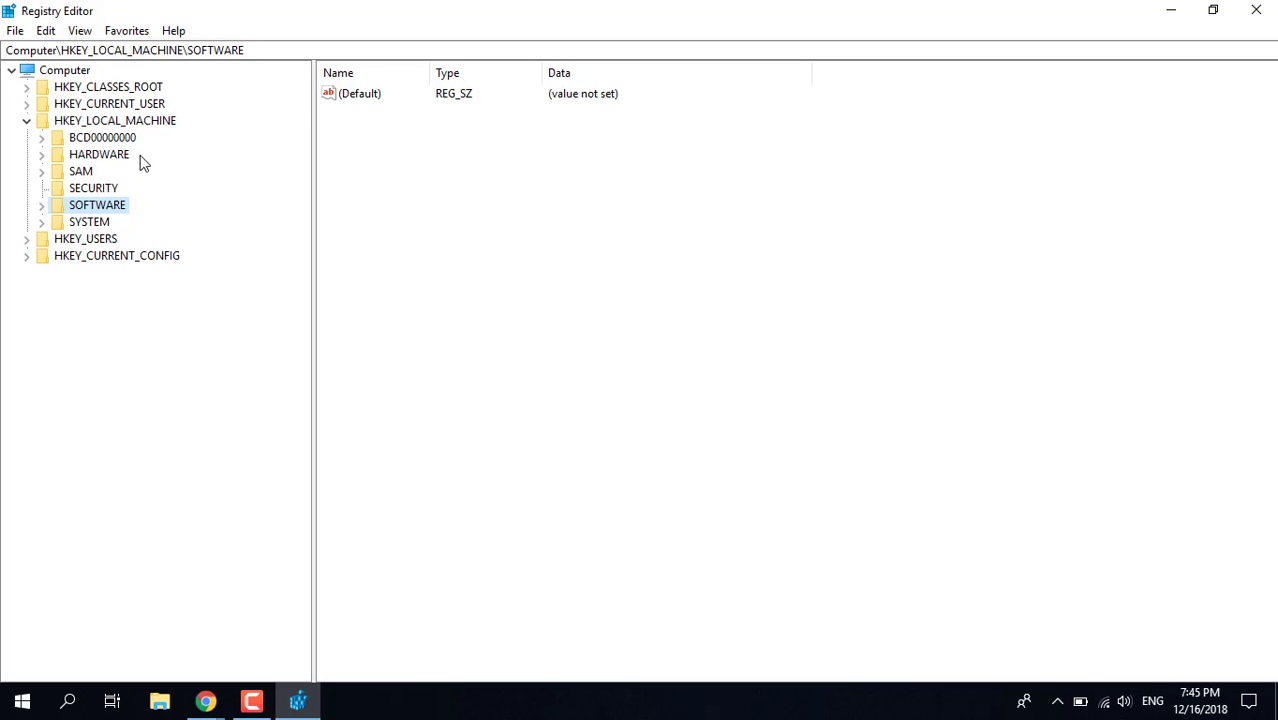
# Expand the SYSTEM key under HKEY_LOCAL_MACHINE, down through CurrentControlSet to its Services subkey.
pyautogui.click(45, 227)
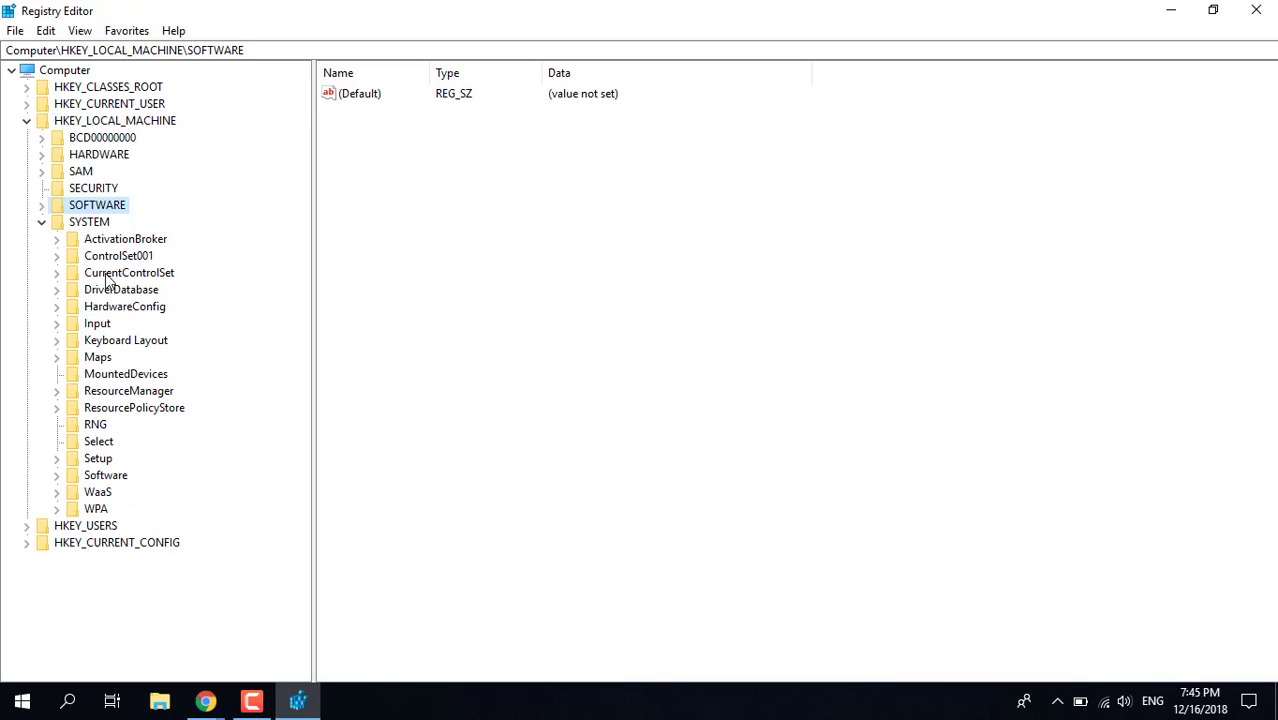
pyautogui.click(58, 276)
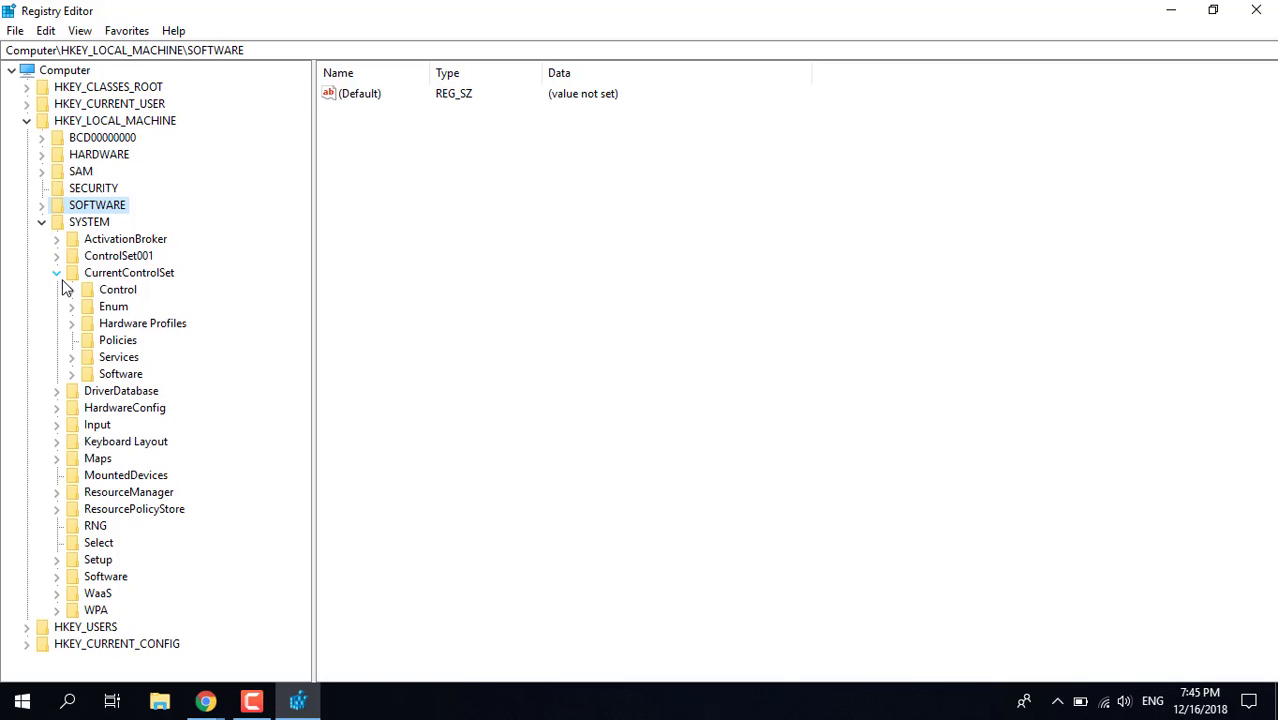
pyautogui.click(79, 362)
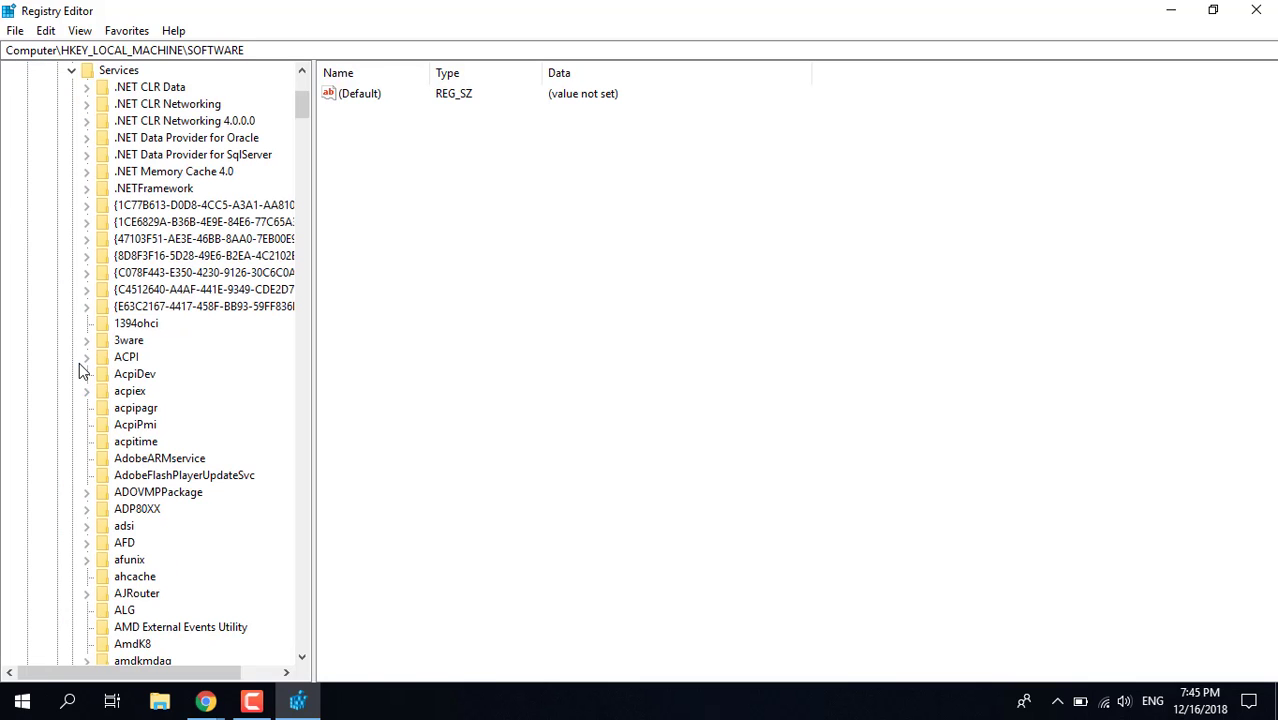
# Find the Tcpip key under Services and expand it.
pyautogui.click(155, 207)
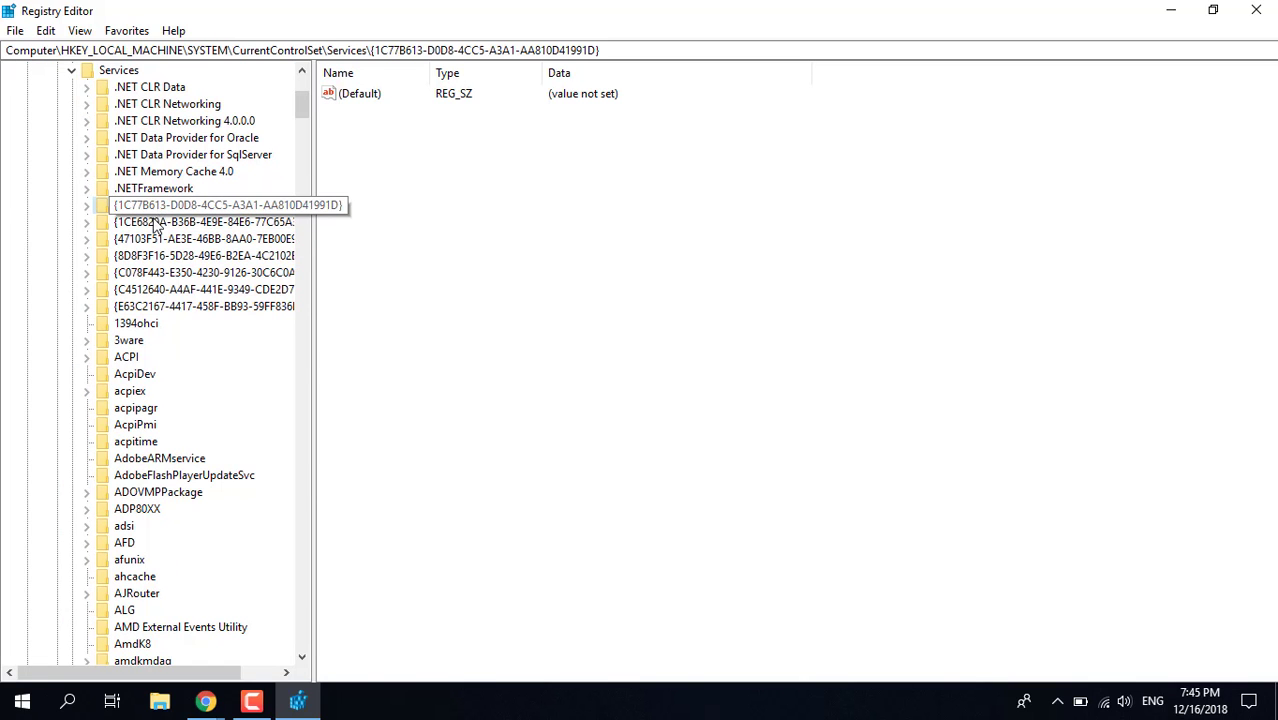
pyautogui.press('t')
pyautogui.press('t')
pyautogui.press('t')
pyautogui.press('t')
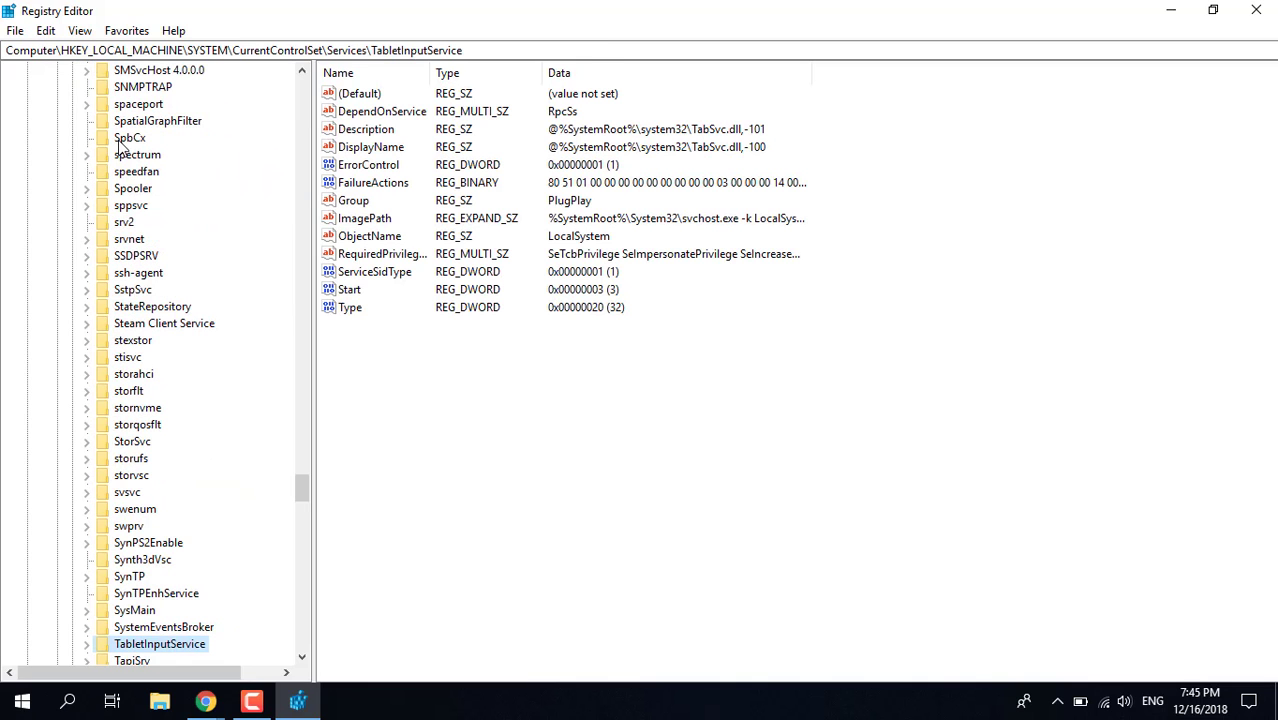
pyautogui.press('t')
pyautogui.press('t')
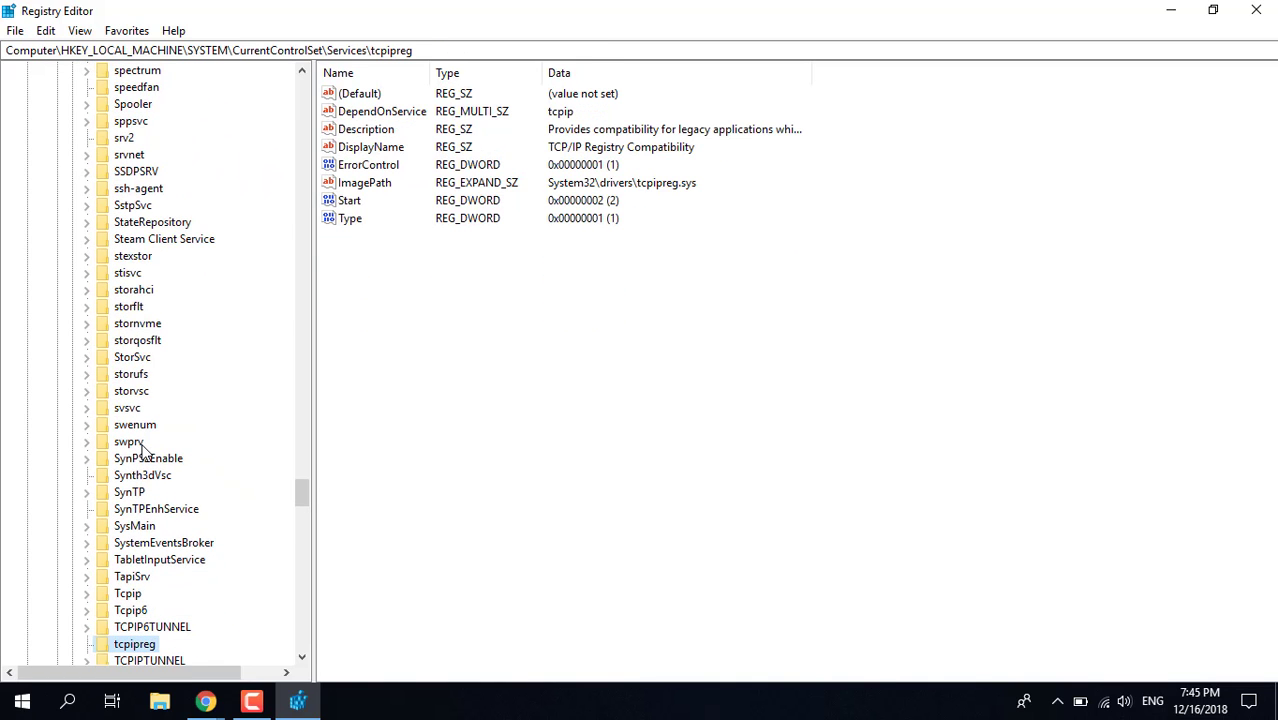
pyautogui.scroll(-2, 150, 560)
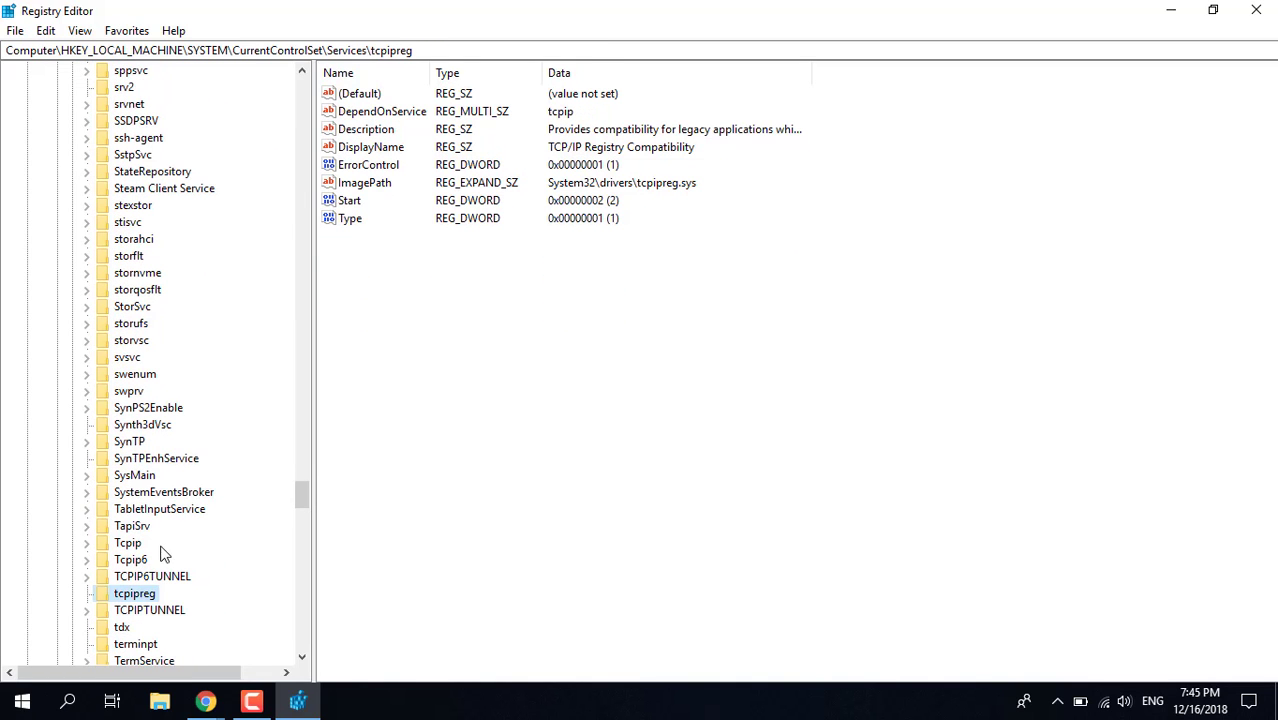
pyautogui.click(92, 546)
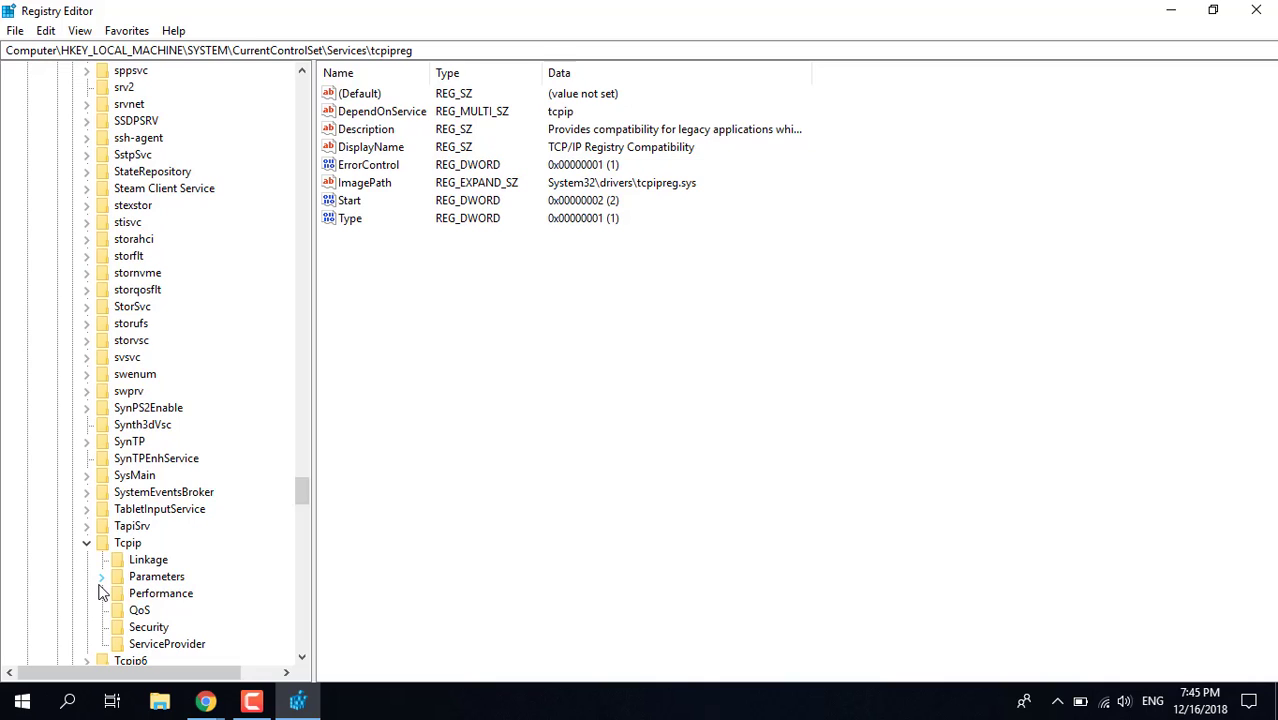
# Expand the Parameters key under Tcpip and its Interfaces subkey.
pyautogui.click(102, 576)
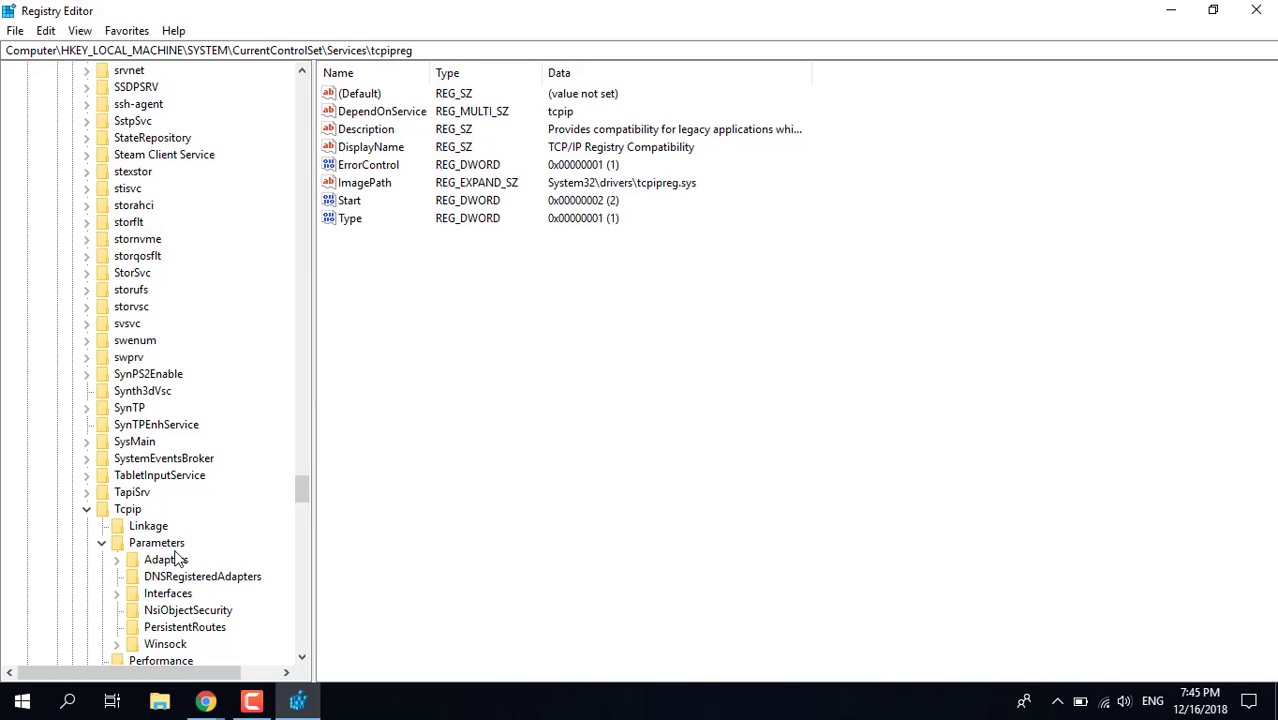
pyautogui.scroll(-1, 177, 560)
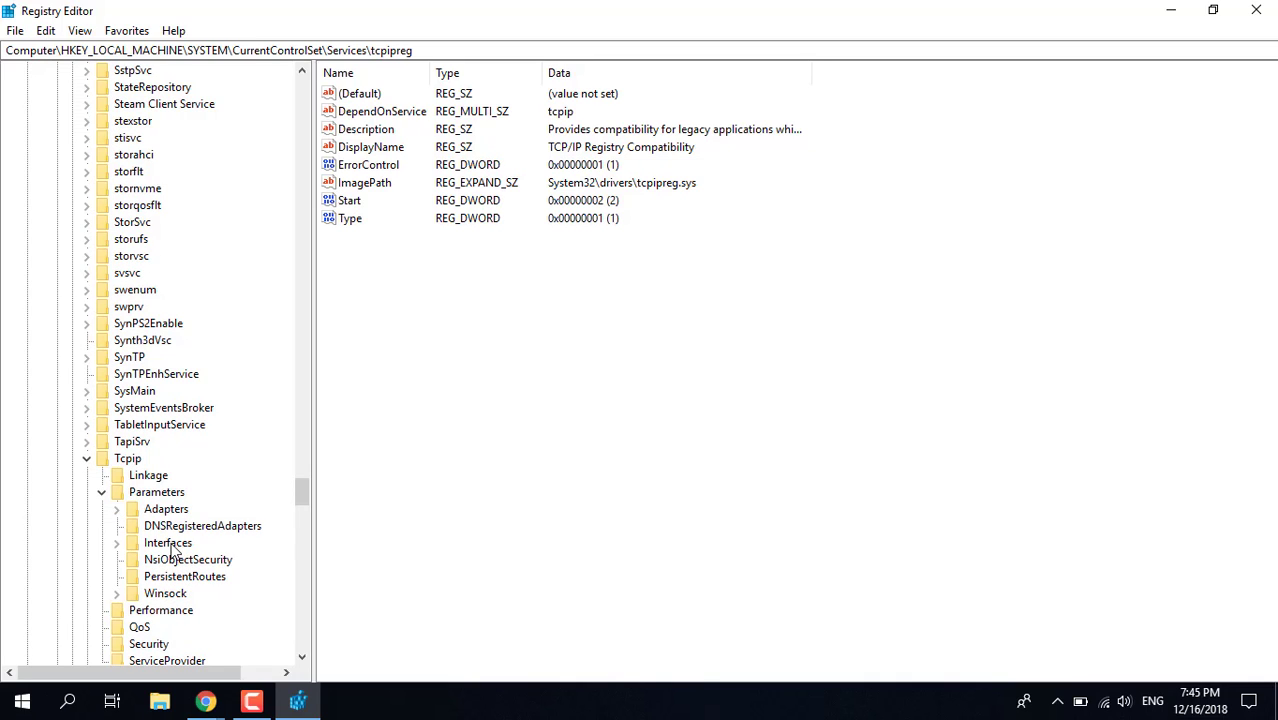
pyautogui.click(121, 543)
pyautogui.scroll(-2, 124, 543)
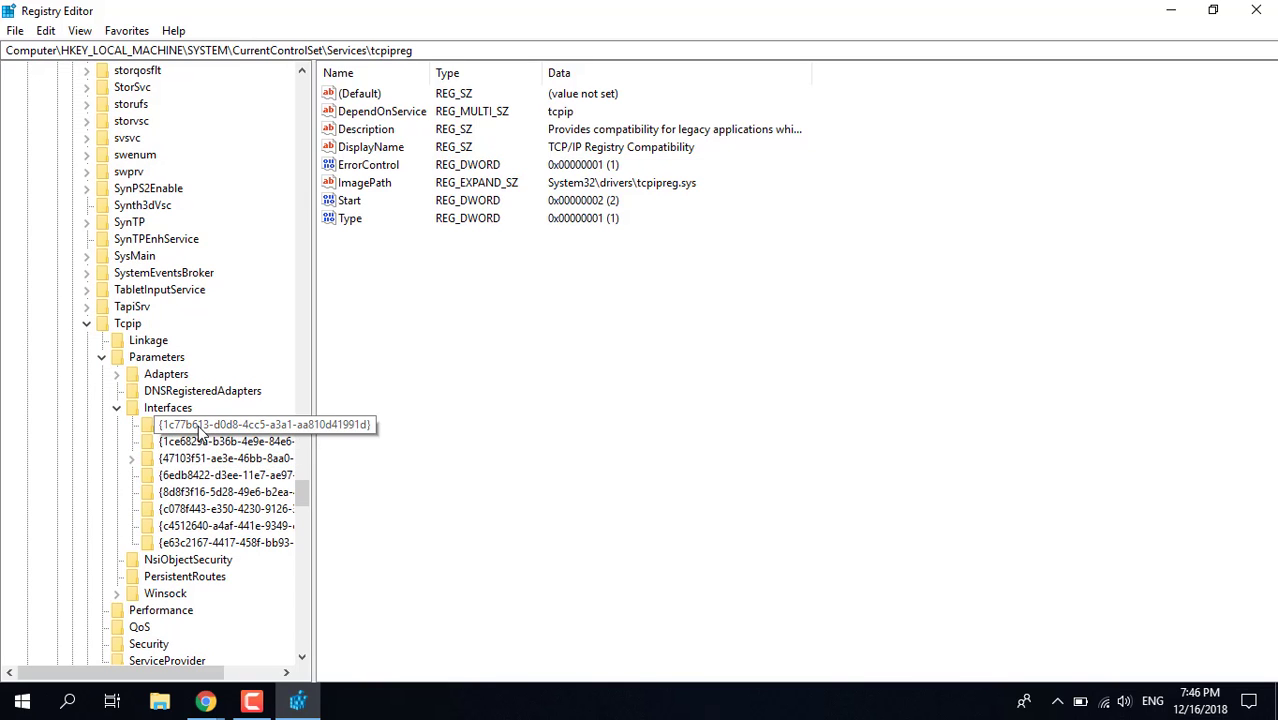
# Check the values of the subkeys under Interfaces and open {47103f51-ae3e-46bb-8aa0-7eb00e9cc714}, which holds the DHCP address entries.
pyautogui.click(204, 441)
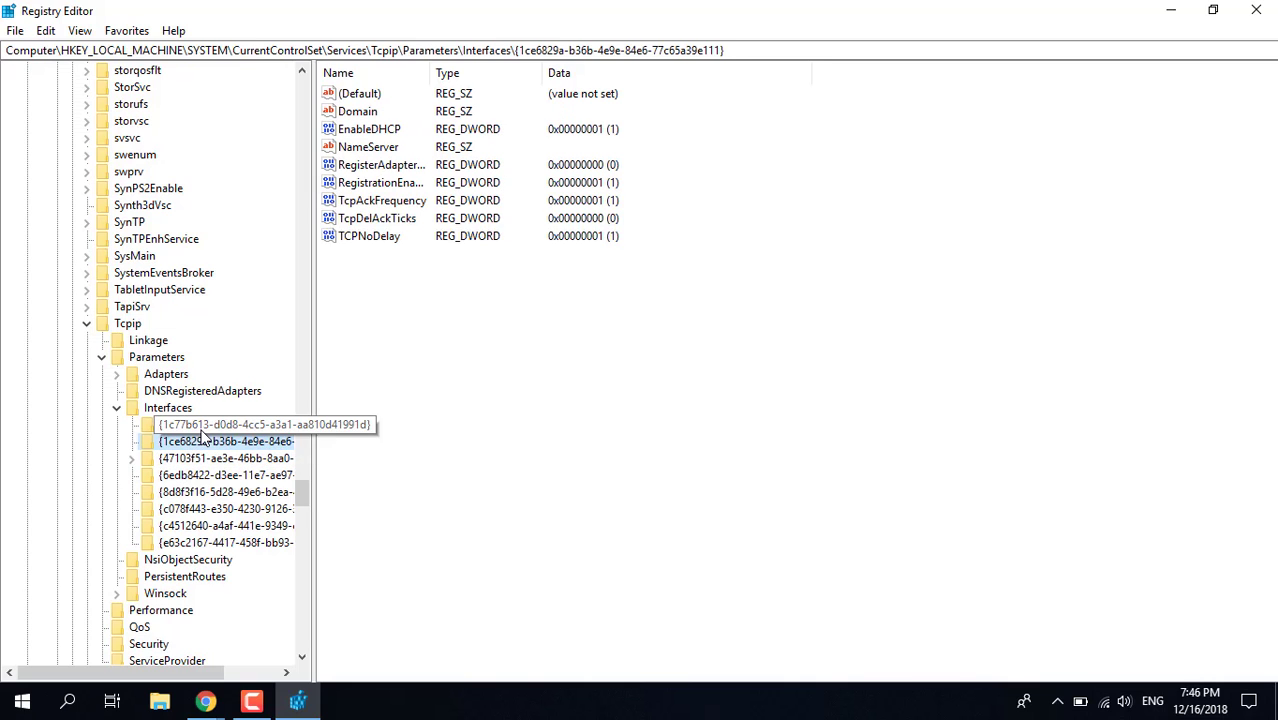
pyautogui.click(201, 429)
pyautogui.click(206, 458)
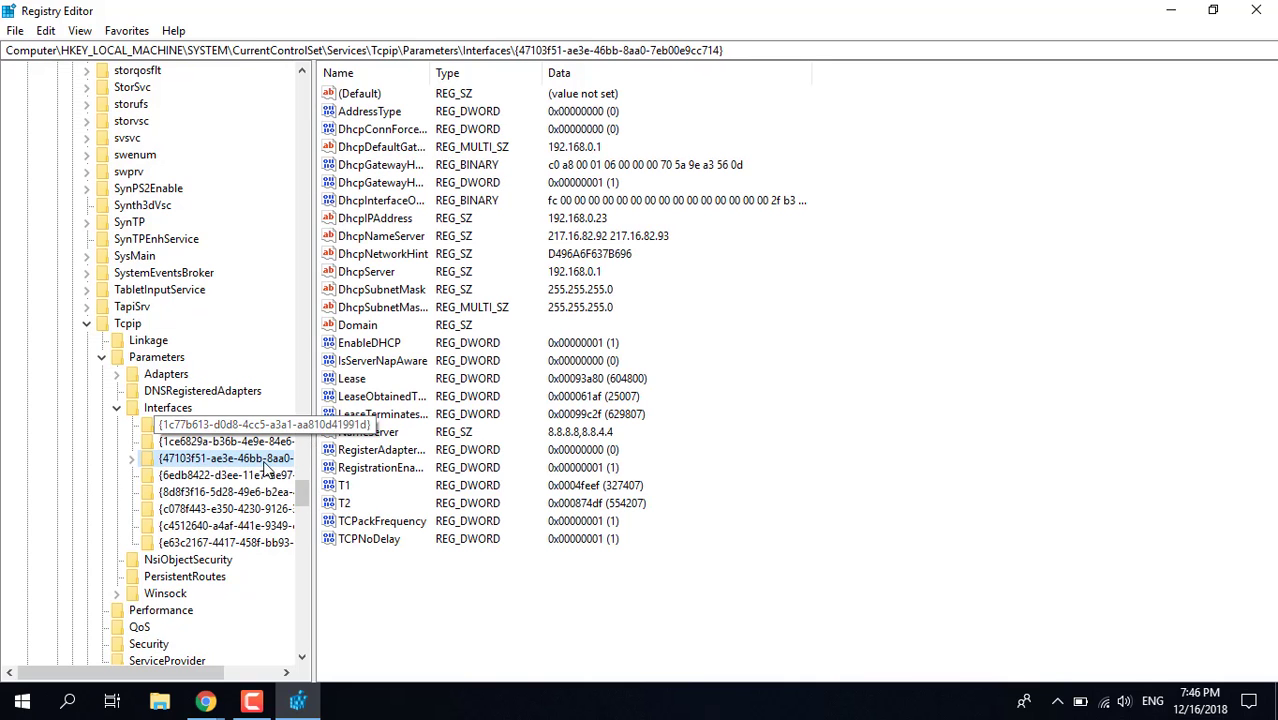
pyautogui.click(230, 475)
pyautogui.click(220, 492)
pyautogui.click(210, 509)
pyautogui.click(200, 525)
pyautogui.click(190, 542)
pyautogui.click(205, 458)
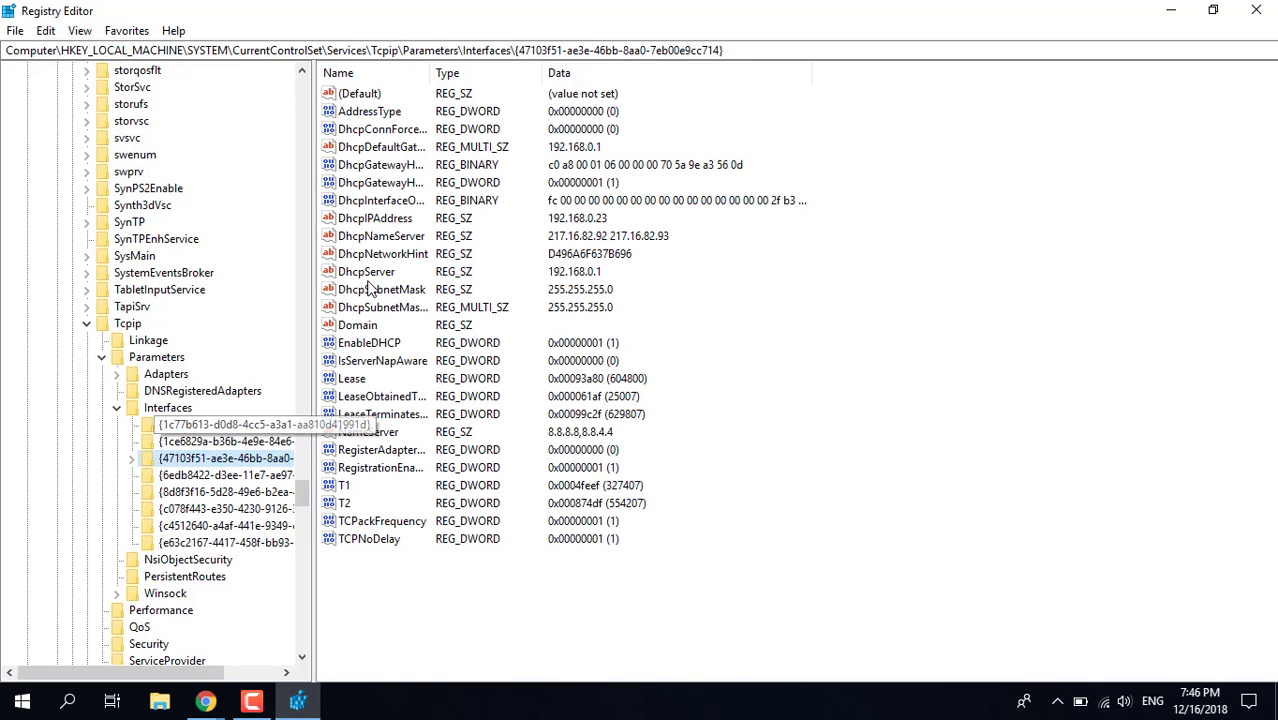
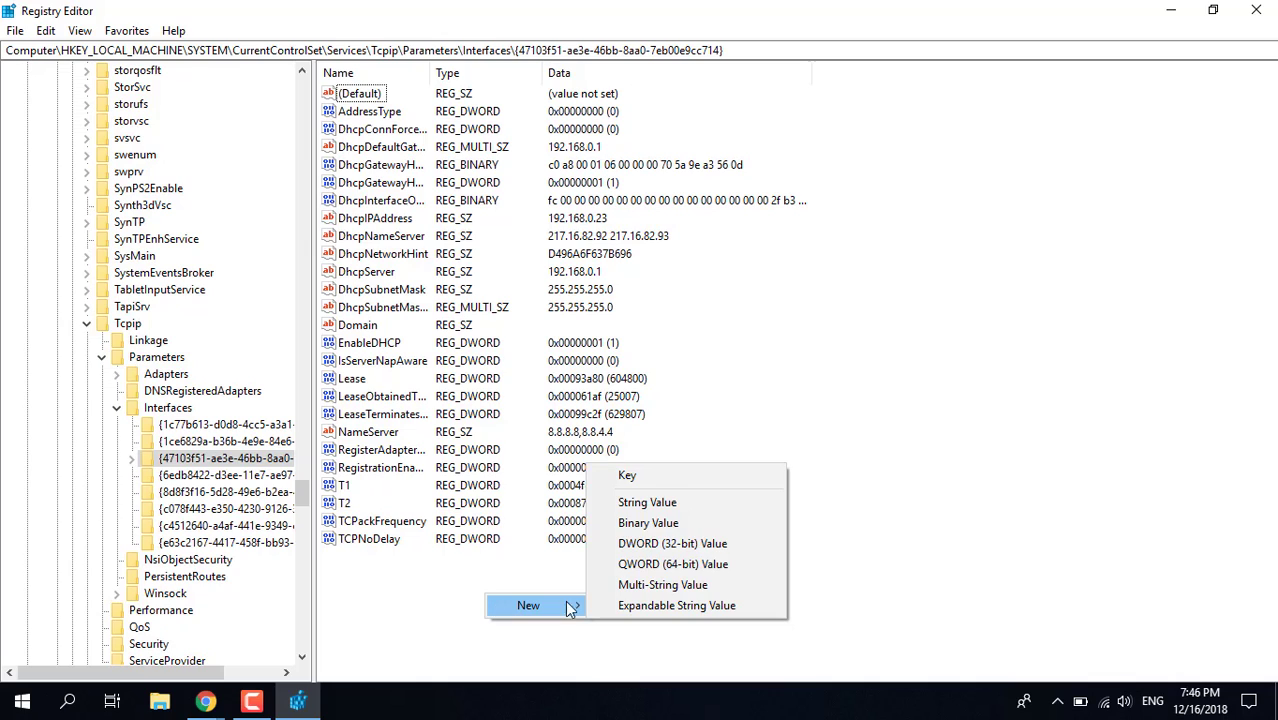
# Create an unnamed DWORD (32-bit) value in the interface key and delete the existing TCPackFrequency and TCPNoDelay values.
pyautogui.click(673, 542)
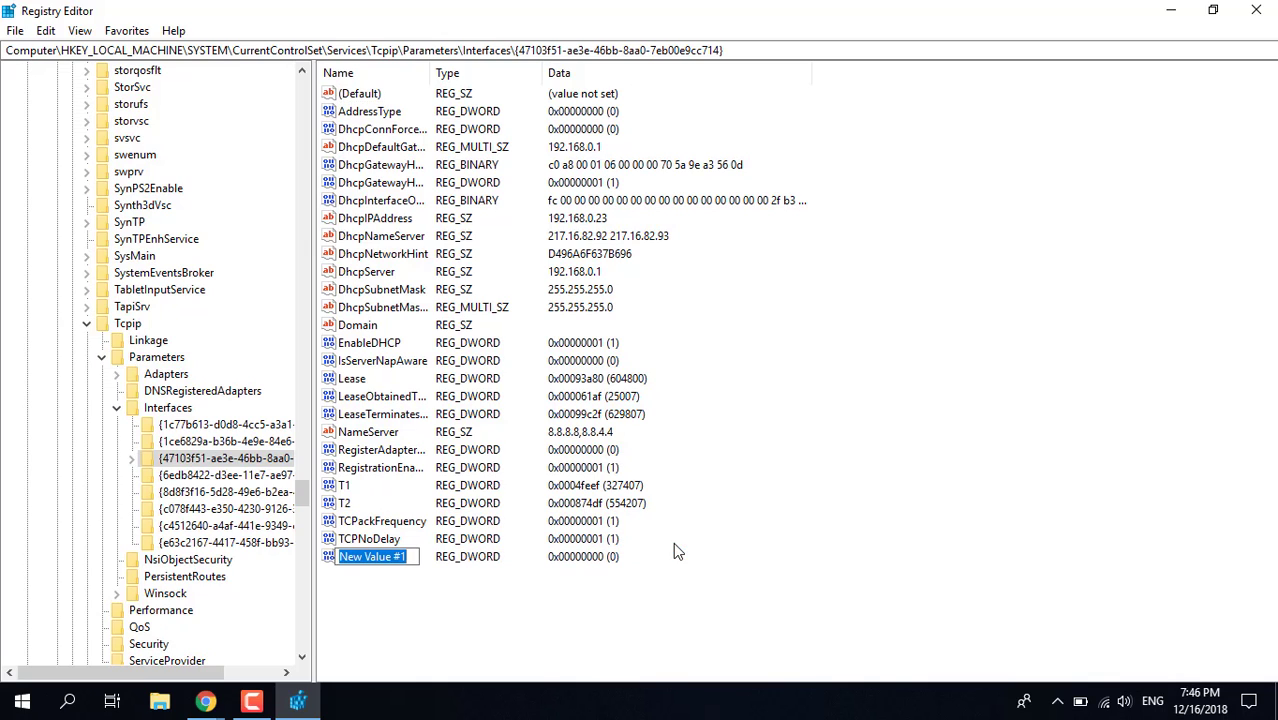
pyautogui.click(625, 538)
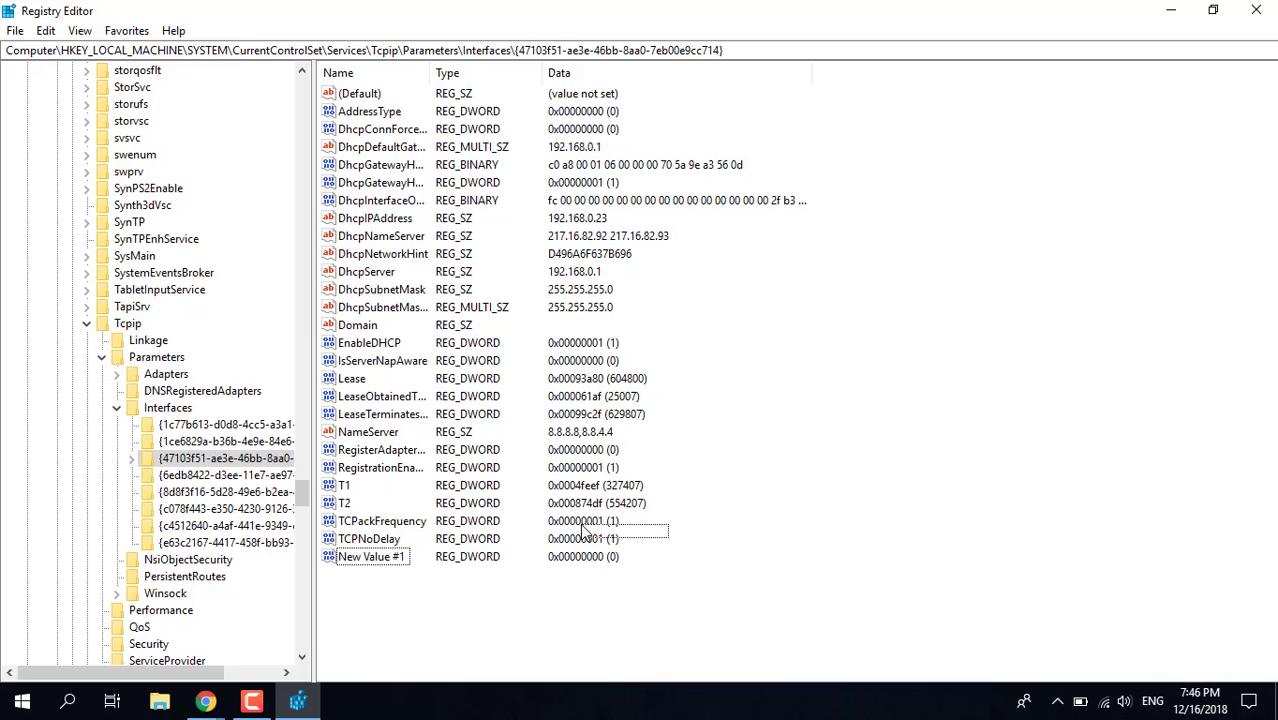
pyautogui.click(388, 528)
pyautogui.keyDown('shift'); pyautogui.click(385, 540); pyautogui.keyUp('shift')
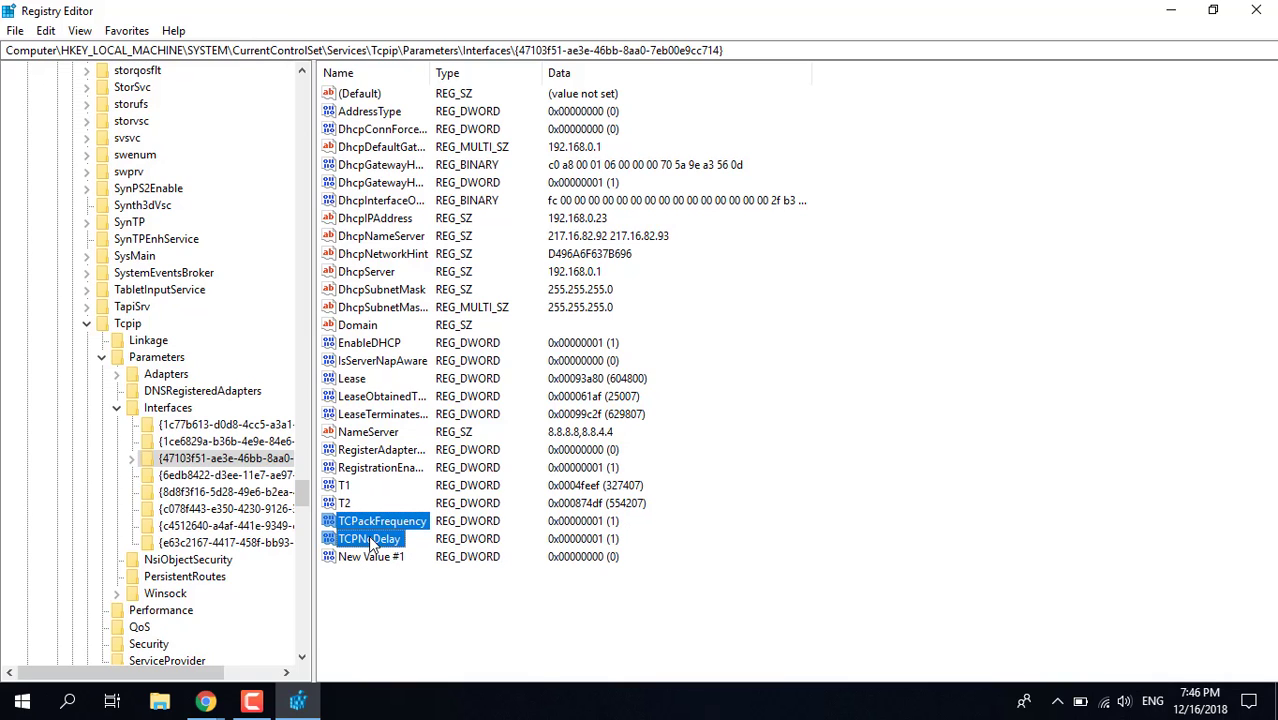
pyautogui.press('Delete')
pyautogui.press('Return')
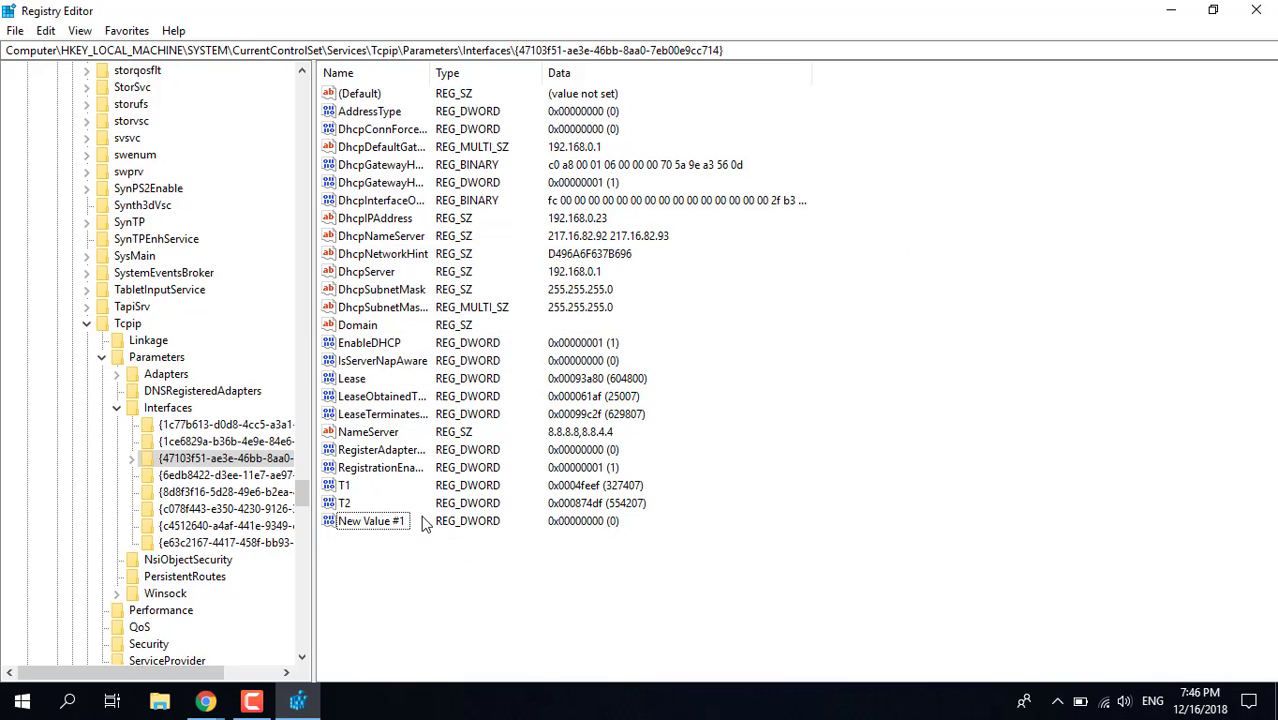
# Rename the new DWORD value as TCPPackFrequency.
pyautogui.click(397, 523)
pyautogui.rightClick(397, 527)
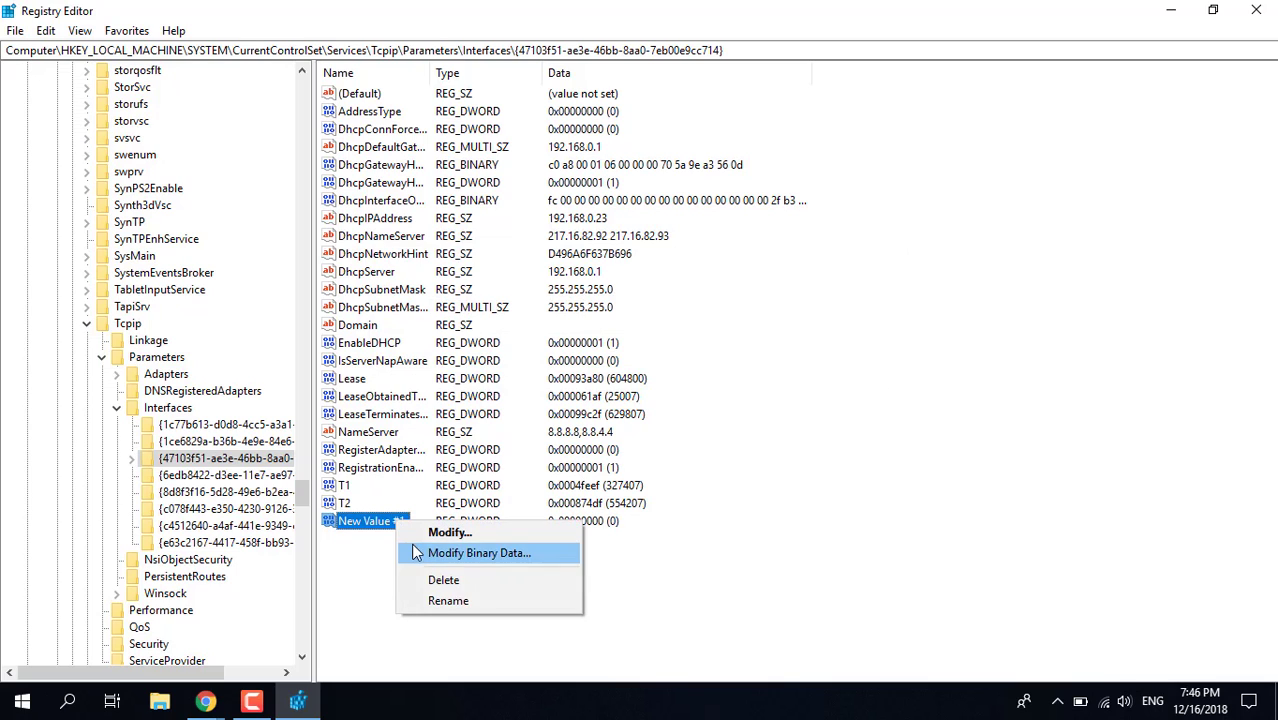
pyautogui.click(429, 598)
pyautogui.write('TCPP')
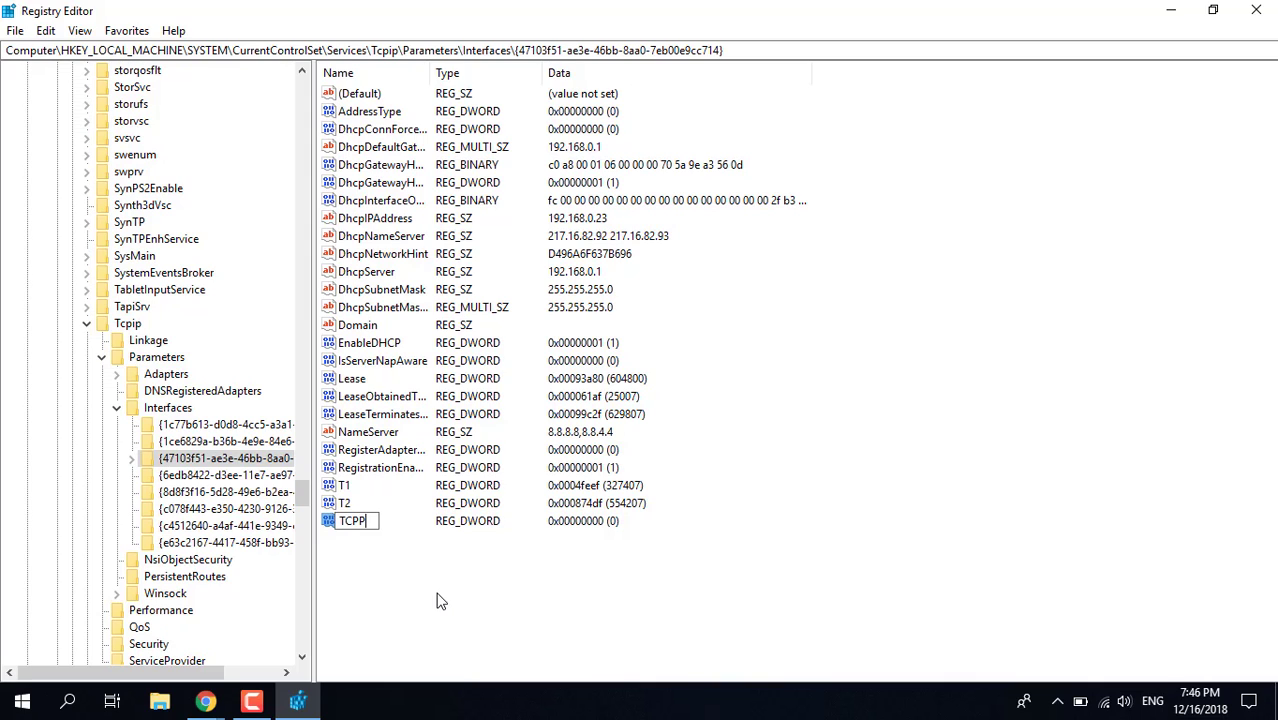
pyautogui.write('AckFrequency')
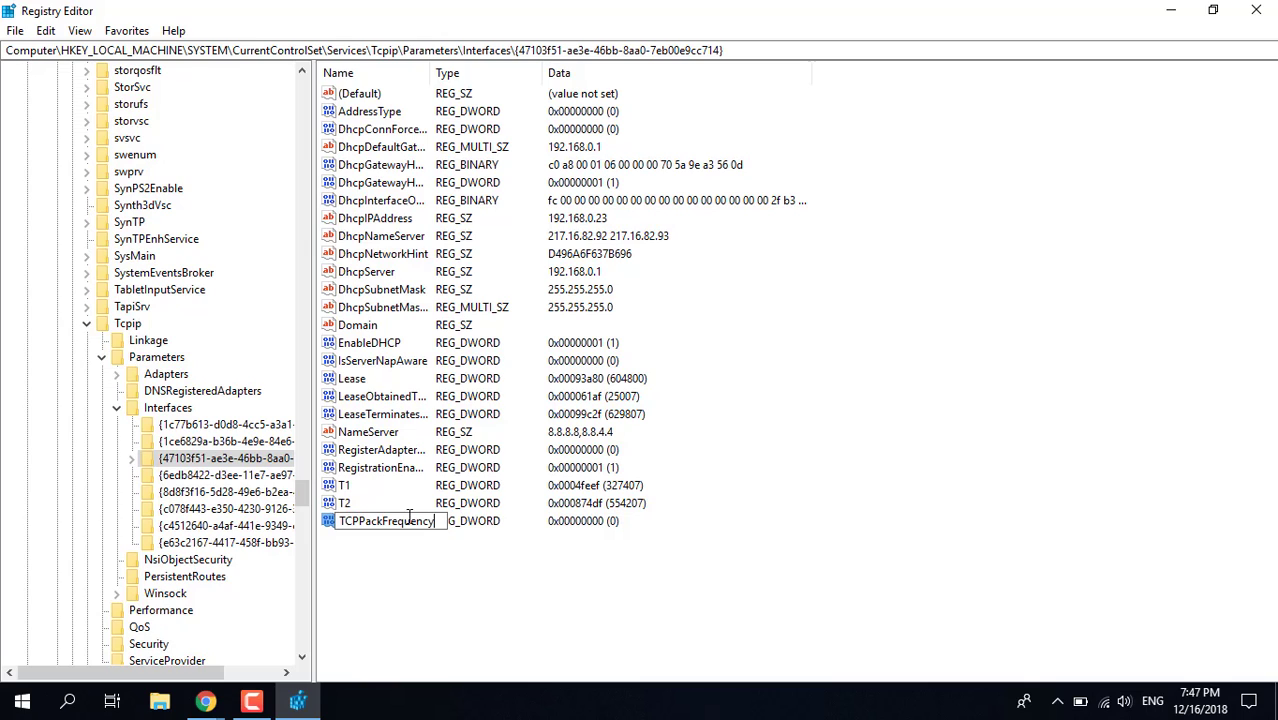
pyautogui.press('Return')
pyautogui.click(443, 582)
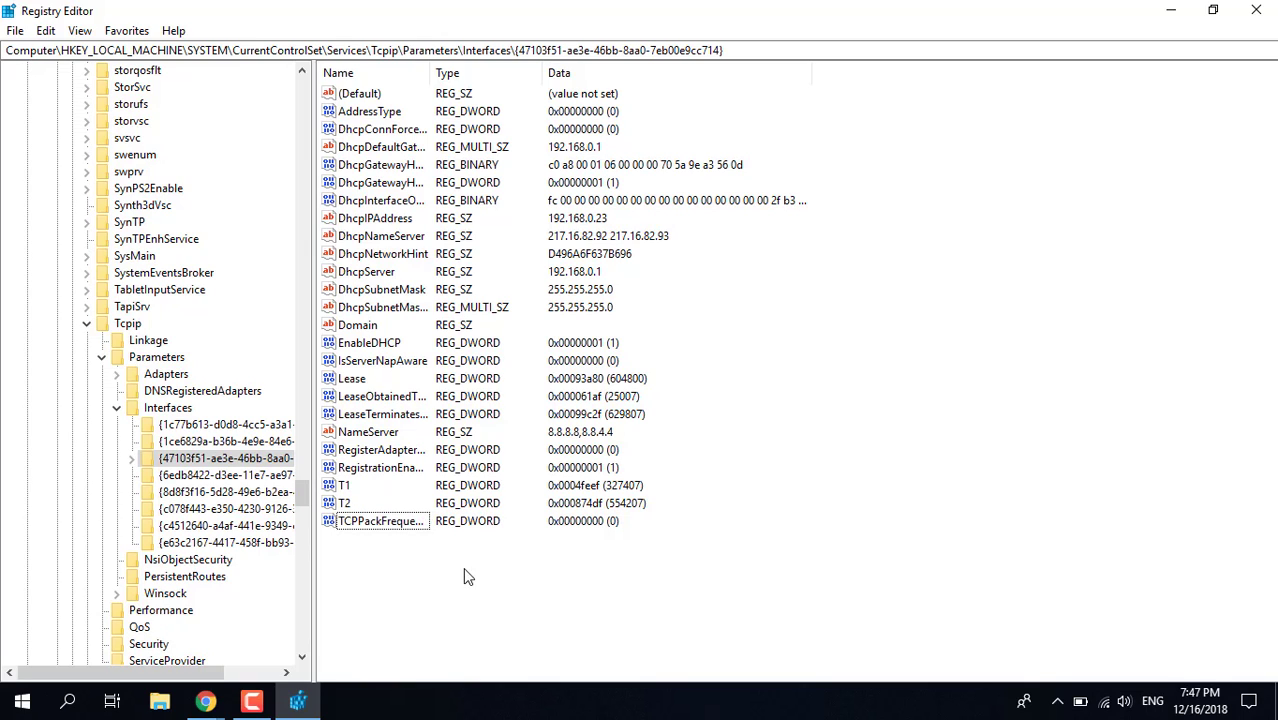
pyautogui.rightClick(385, 528)
pyautogui.rightClick(349, 559)
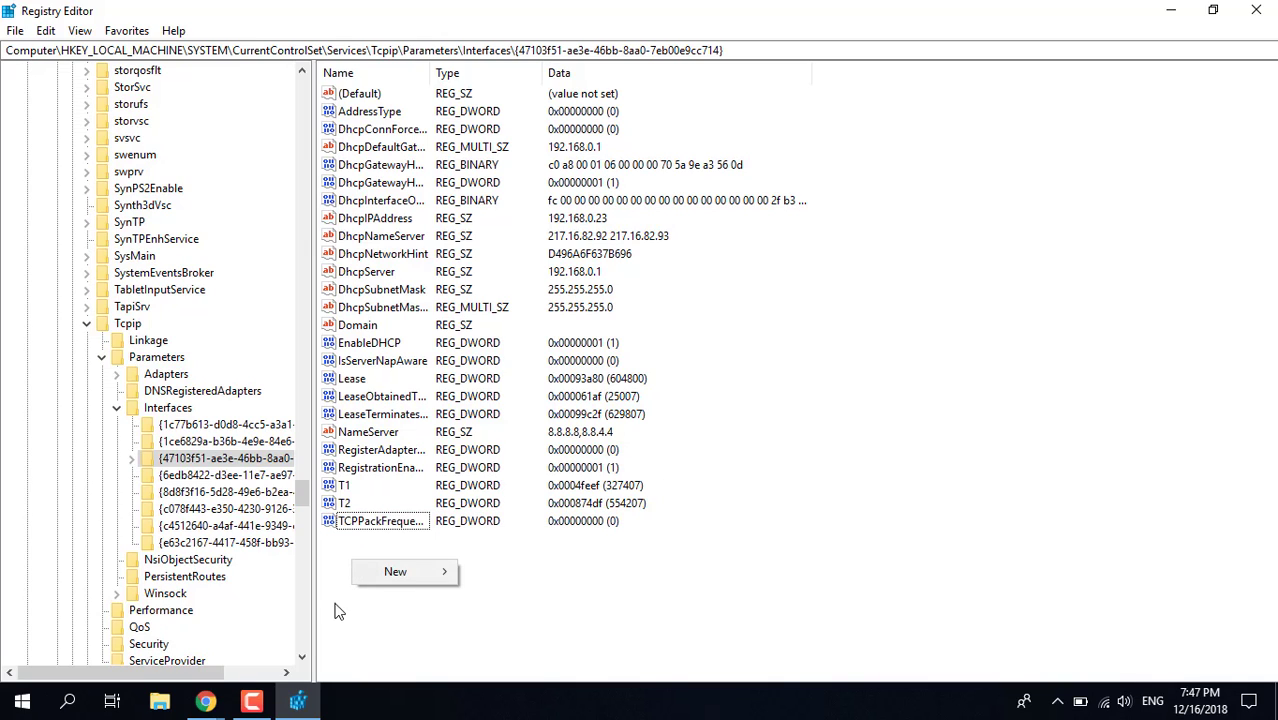
pyautogui.click(334, 604)
# Create a second DWORD (32-bit) value named TCPDelay in the same interface key.
pyautogui.rightClick(426, 565)
pyautogui.moveTo(516, 585)
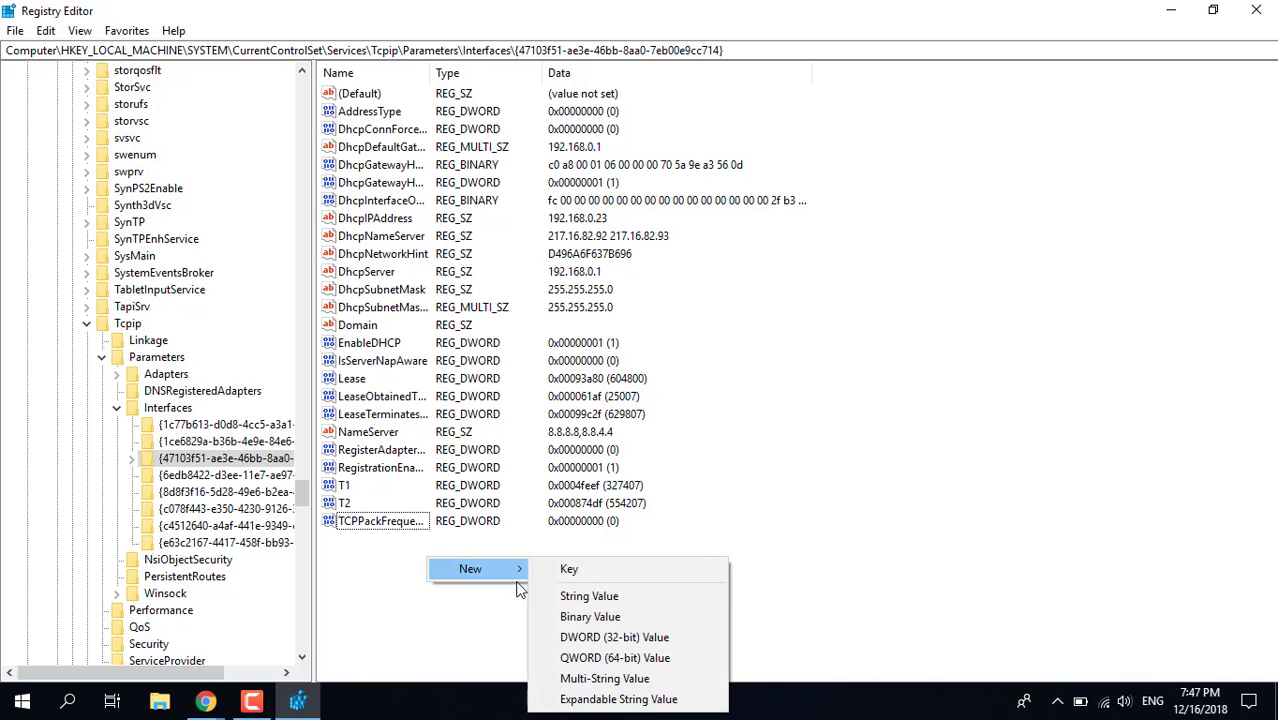
pyautogui.click(580, 637)
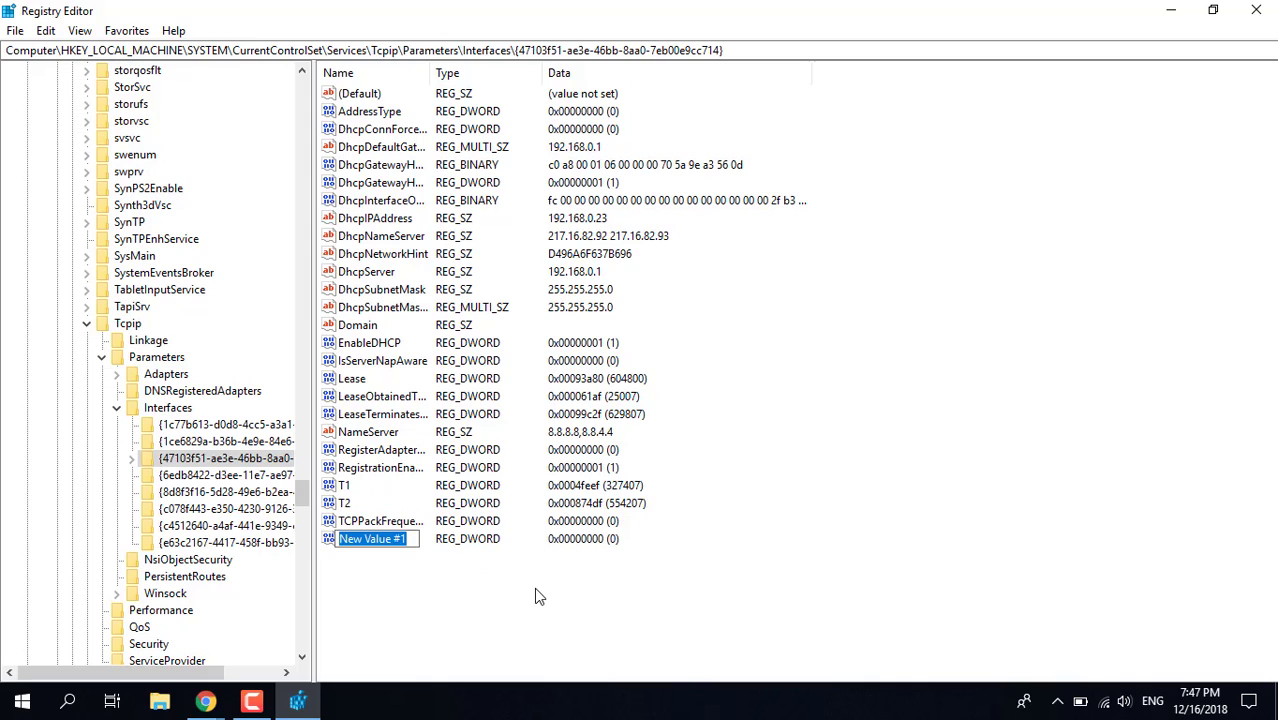
pyautogui.write('T')
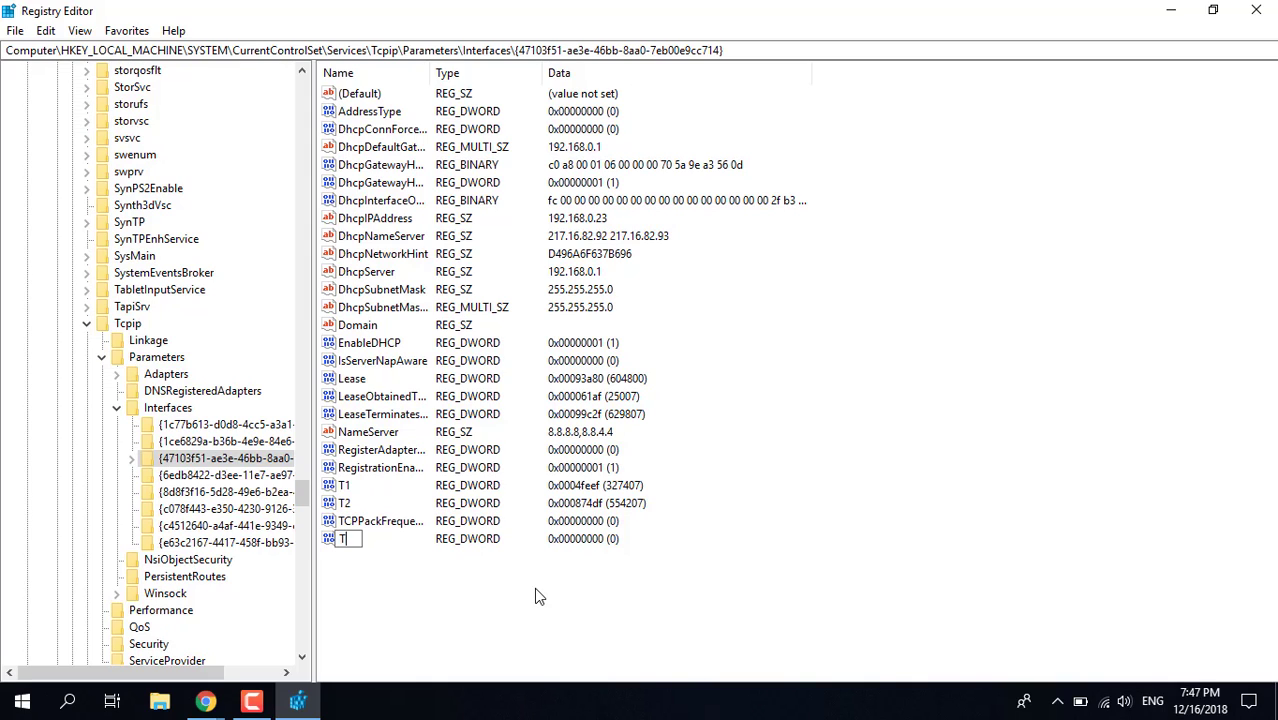
pyautogui.write('CPDelay')
pyautogui.press('Return')
pyautogui.click(505, 607)
# Set the TCPPackFrequency value data to hexadecimal 1.
pyautogui.doubleClick(374, 521)
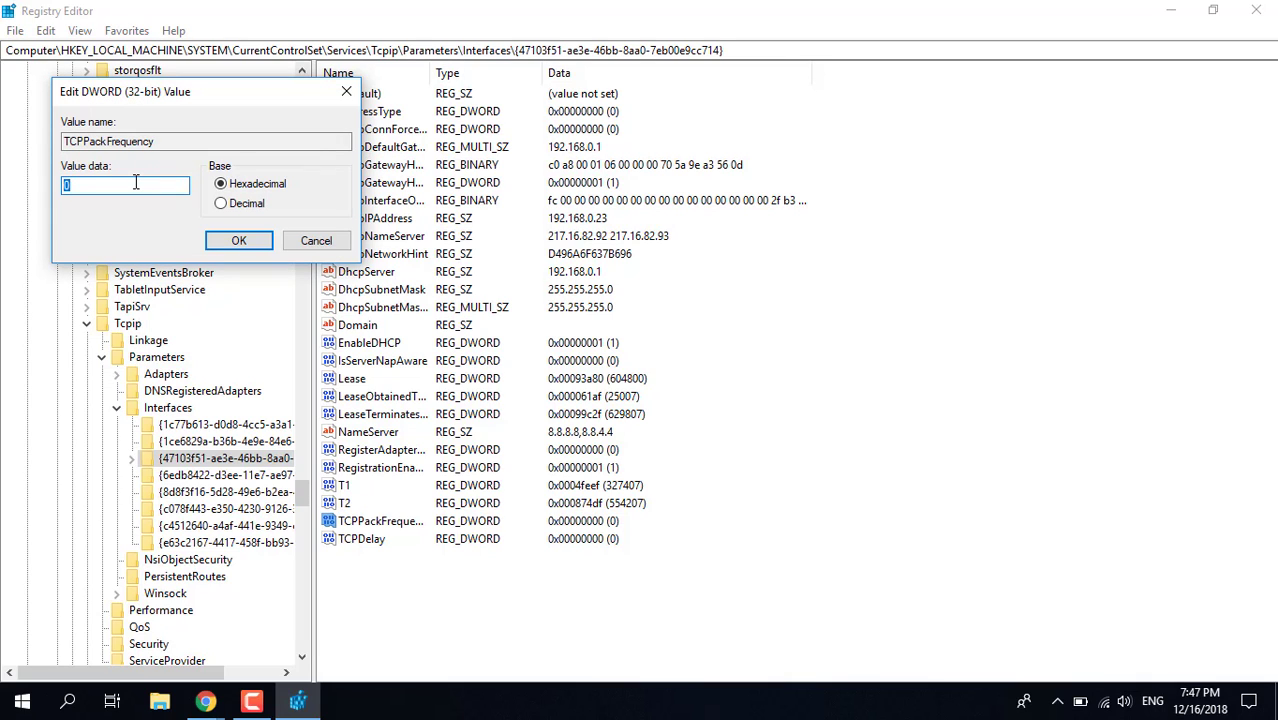
pyautogui.write('1')
pyautogui.click(239, 241)
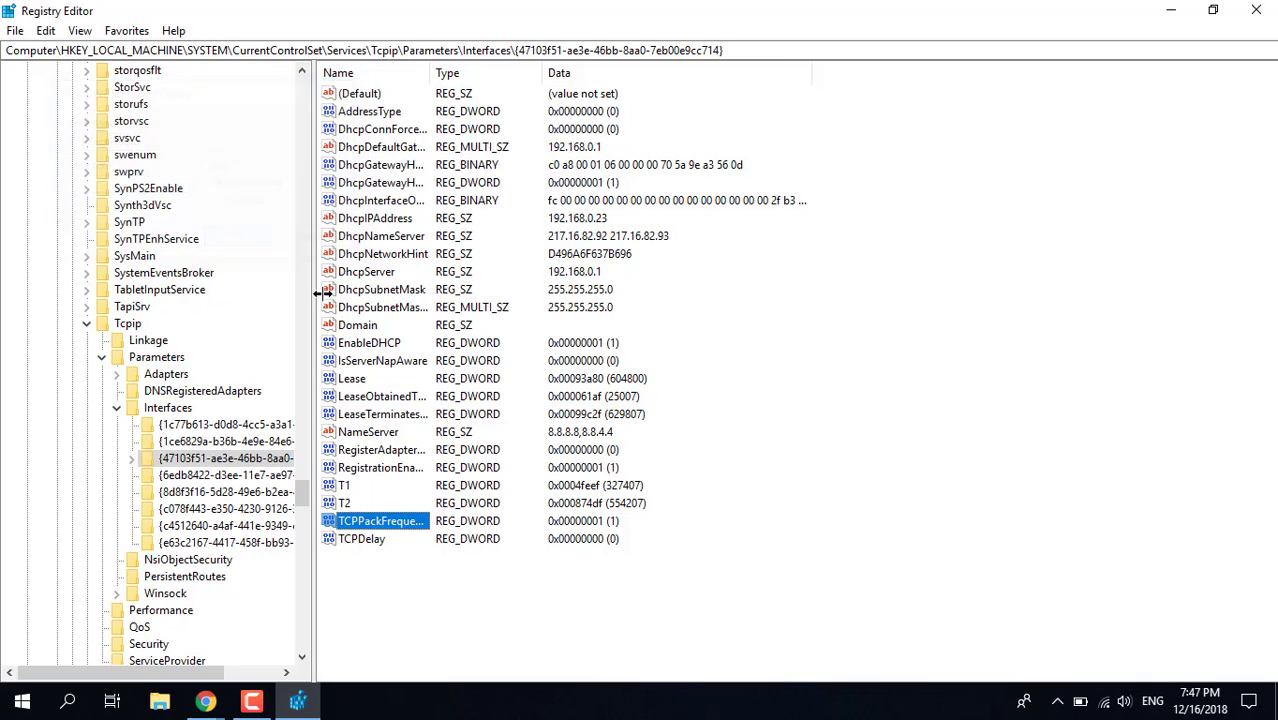
# Set the TCPDelay value data to hexadecimal 1.
pyautogui.click(370, 540)
pyautogui.doubleClick(378, 540)
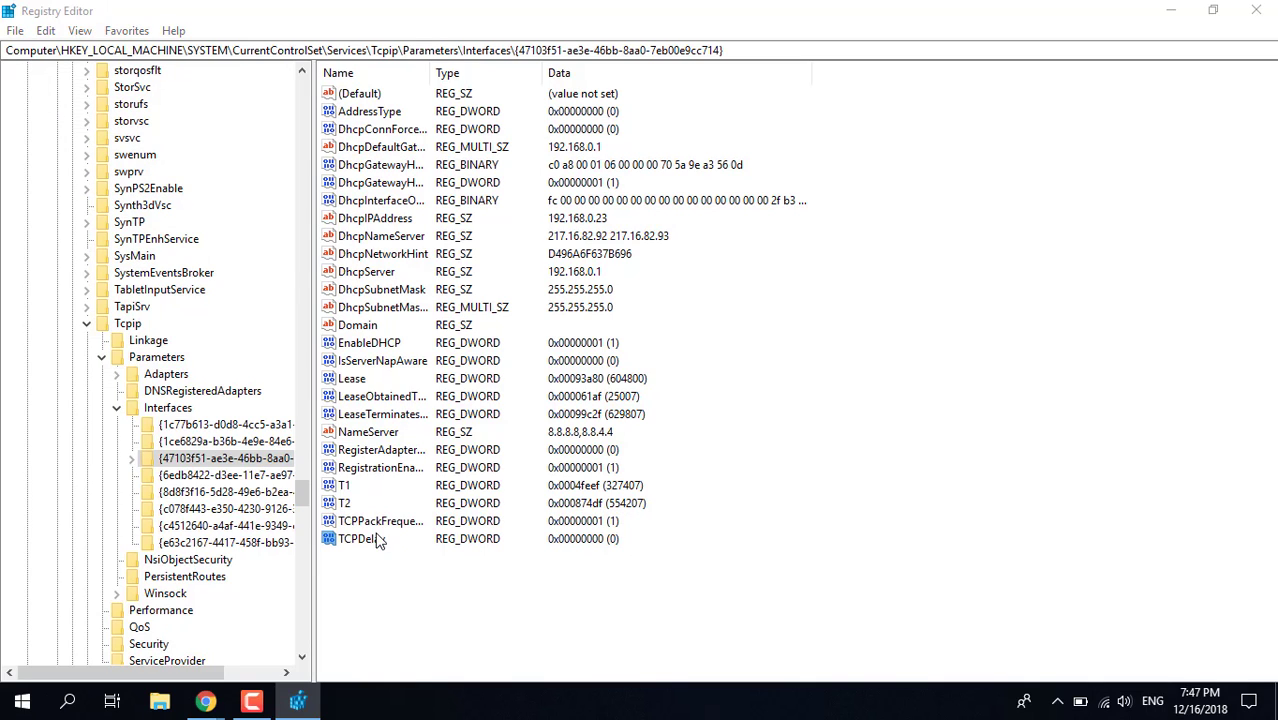
pyautogui.click(151, 190)
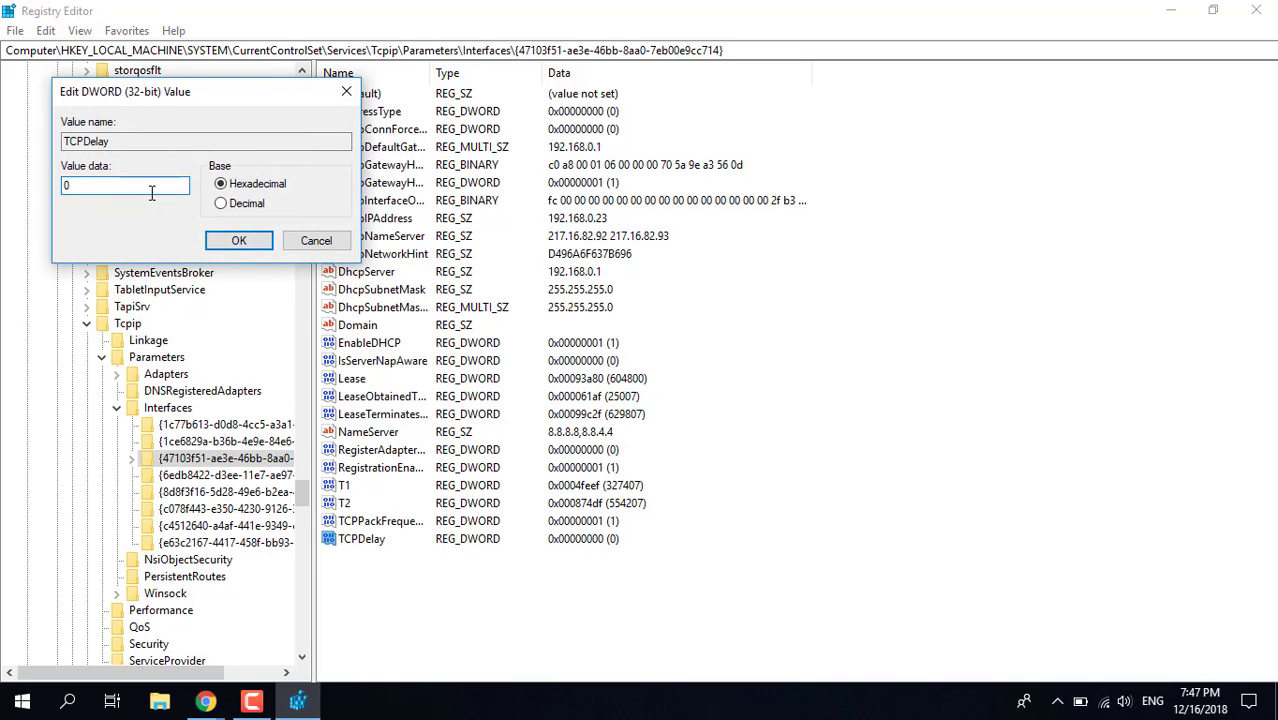
pyautogui.press('BackSpace')
pyautogui.write('1')
pyautogui.press('Return')
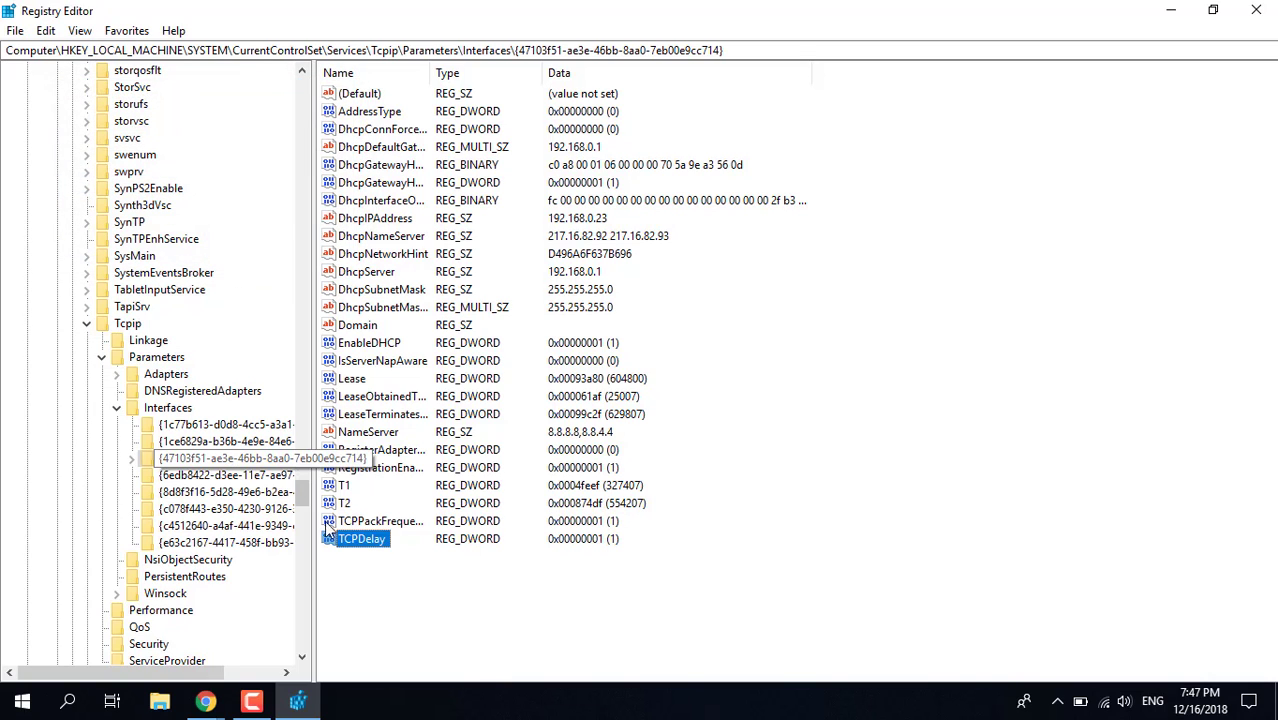
# Rename the TCPDelay value as TCPNoDelay.
pyautogui.rightClick(367, 541)
pyautogui.click(415, 617)
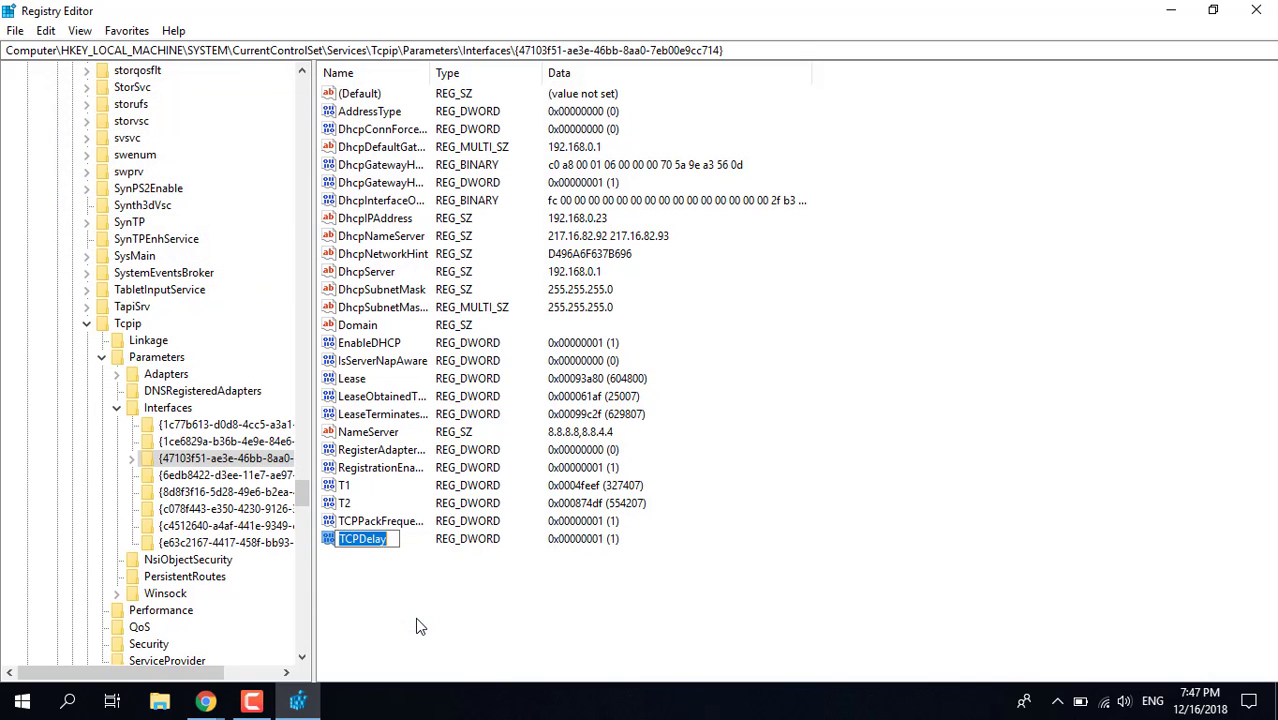
pyautogui.write('TCPNoDelay')
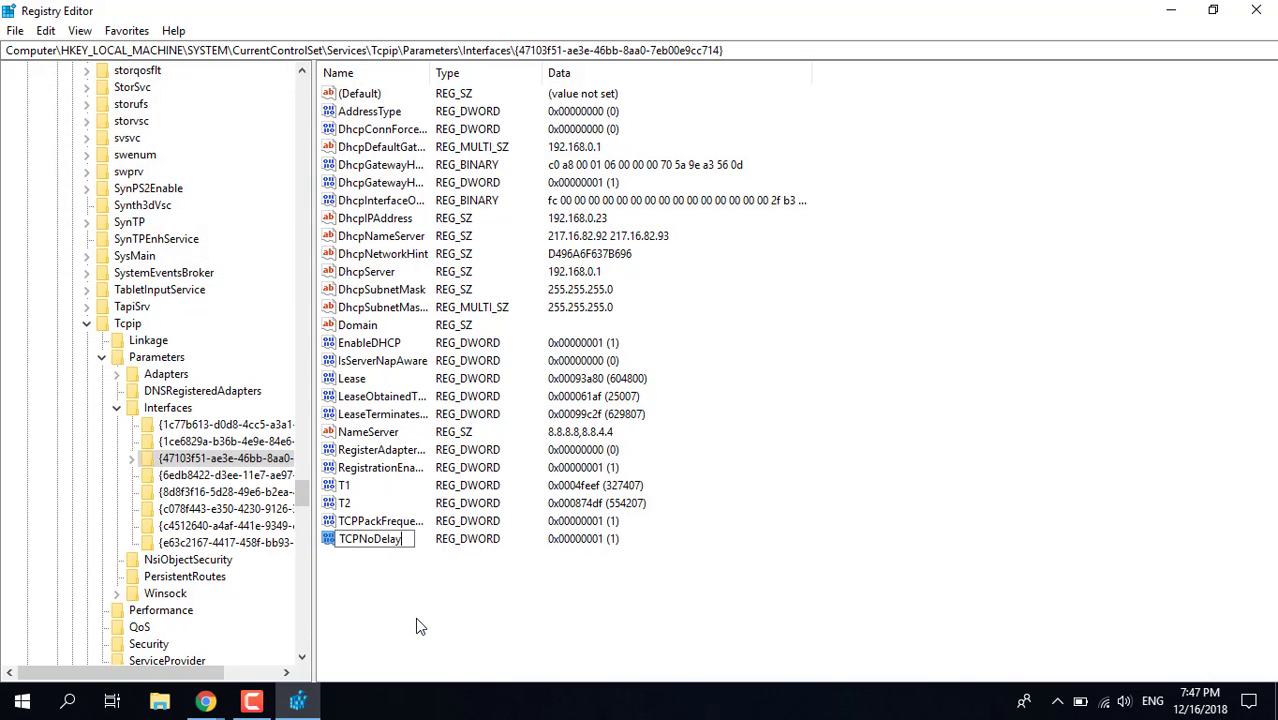
pyautogui.press('Return')
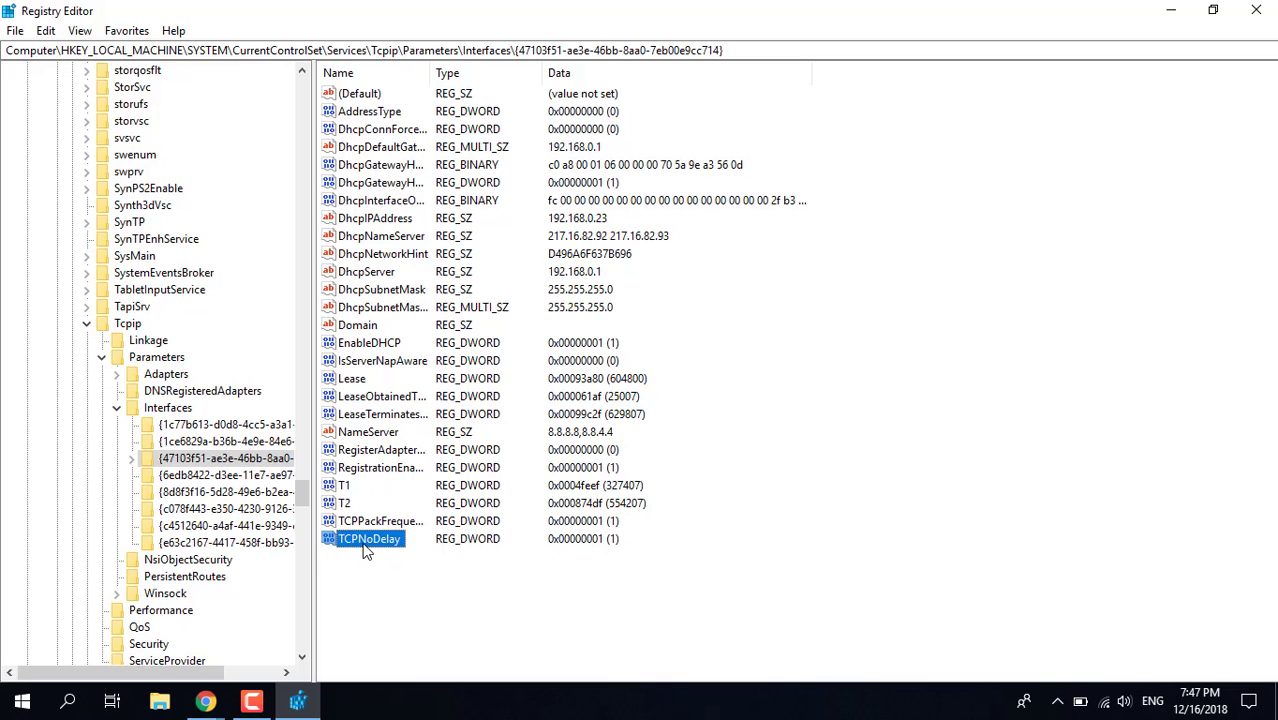
pyautogui.click(356, 597)
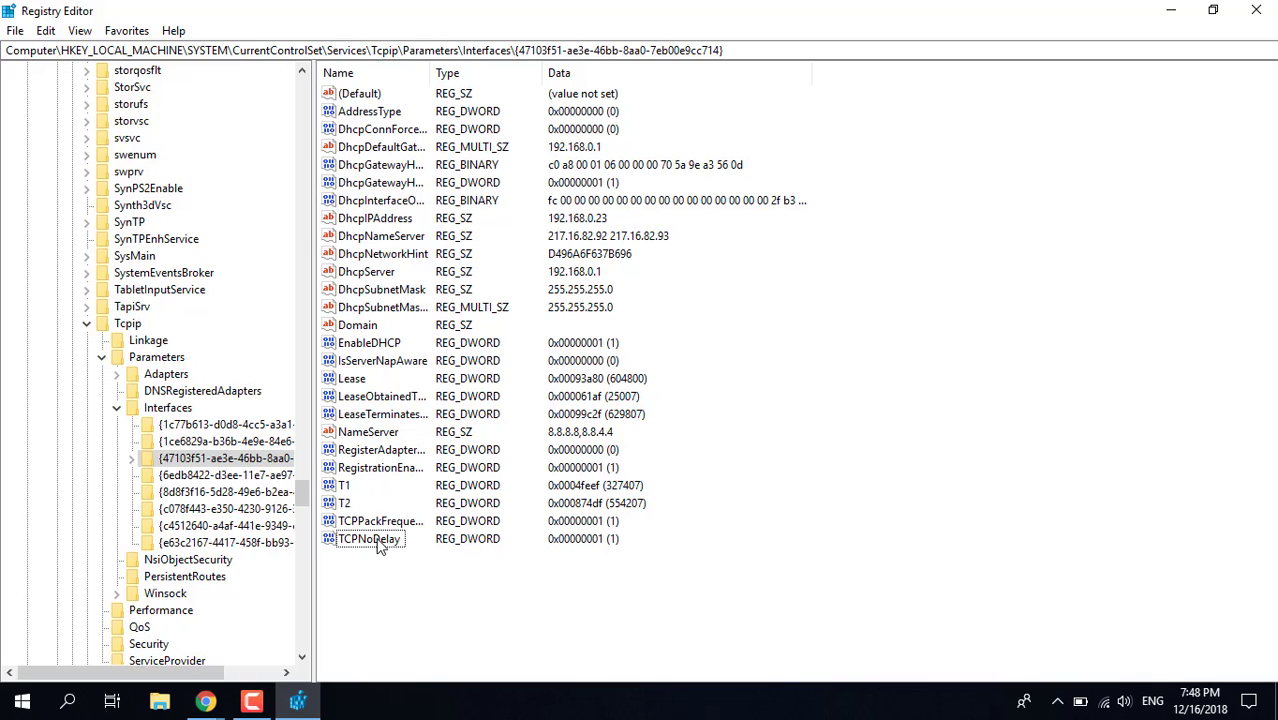
pyautogui.click(386, 526)
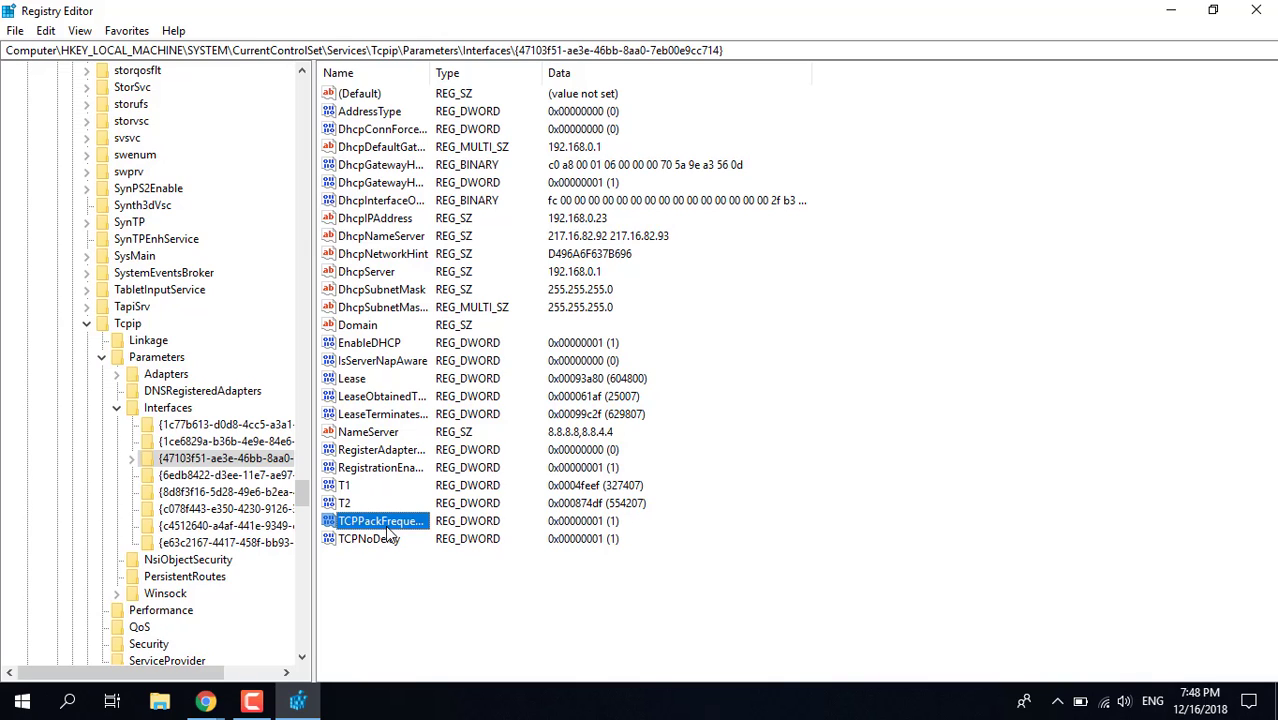
pyautogui.click(356, 570)
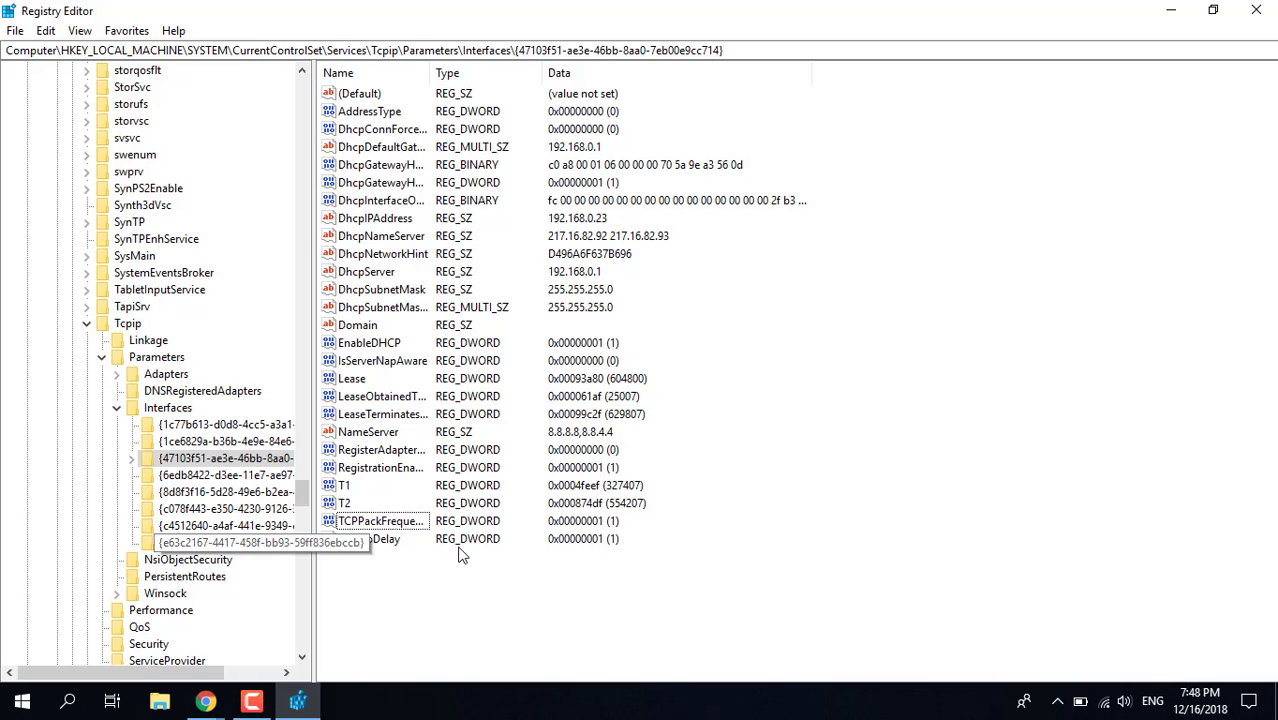
pyautogui.click(386, 522)
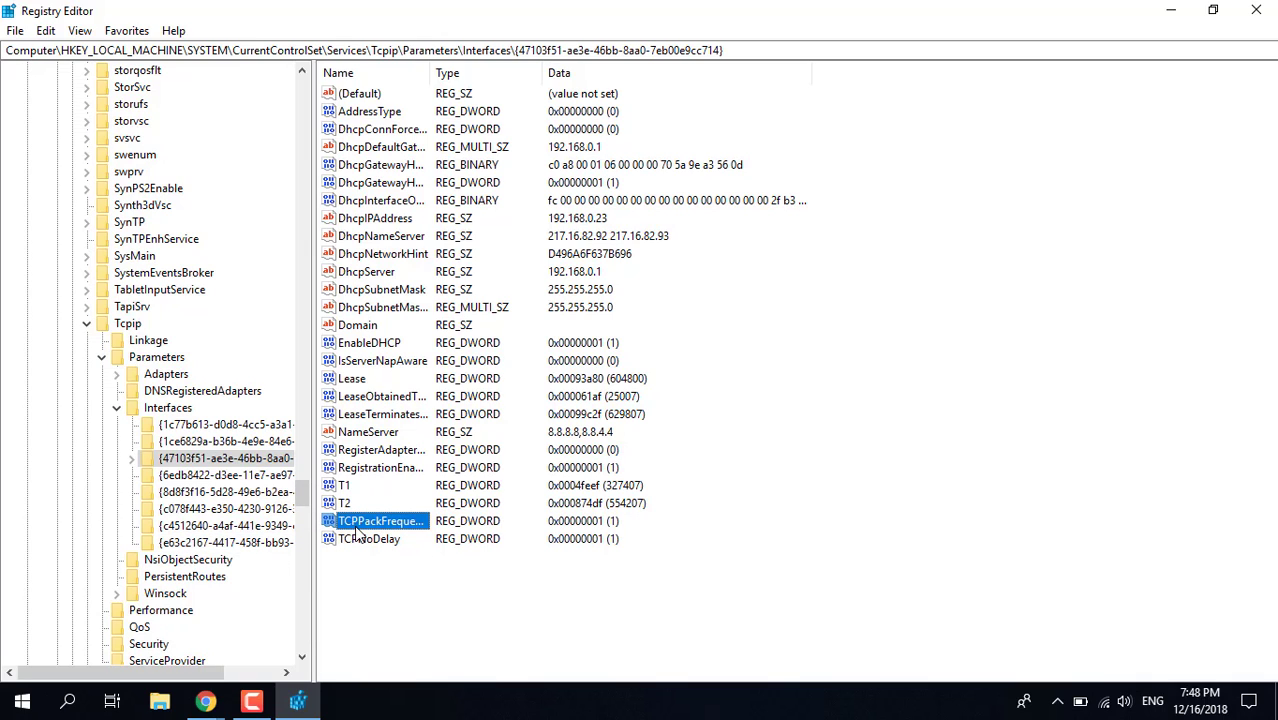
pyautogui.click(371, 627)
pyautogui.click(397, 522)
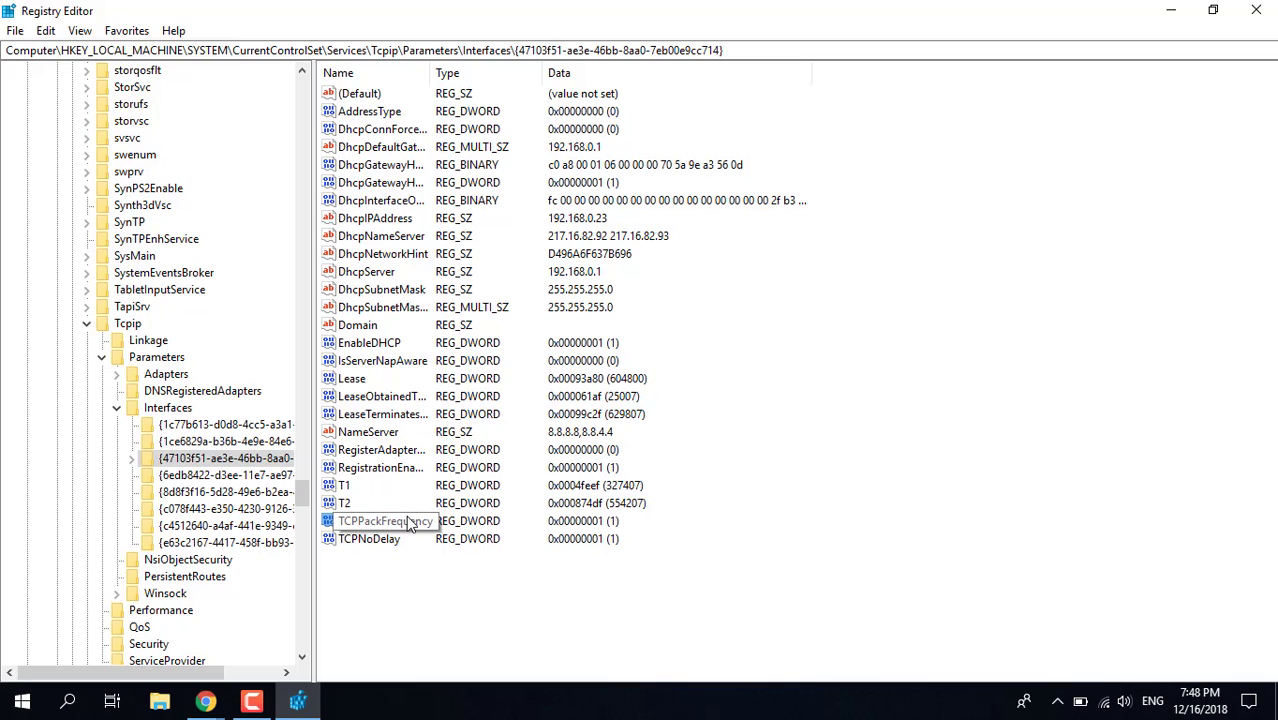
pyautogui.click(392, 614)
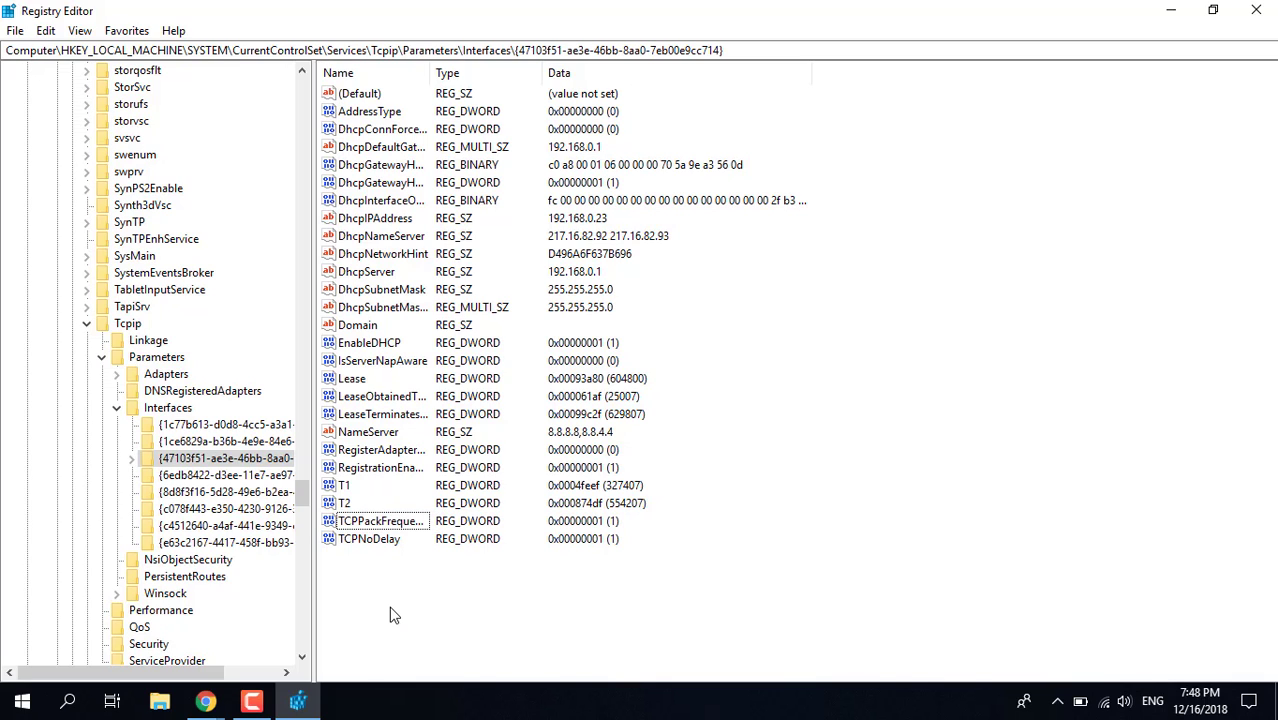
# Collapse the expanded Tcpip, Services, CurrentControlSet and SYSTEM branches under HKEY_LOCAL_MACHINE.
pyautogui.click(117, 405)
pyautogui.click(101, 358)
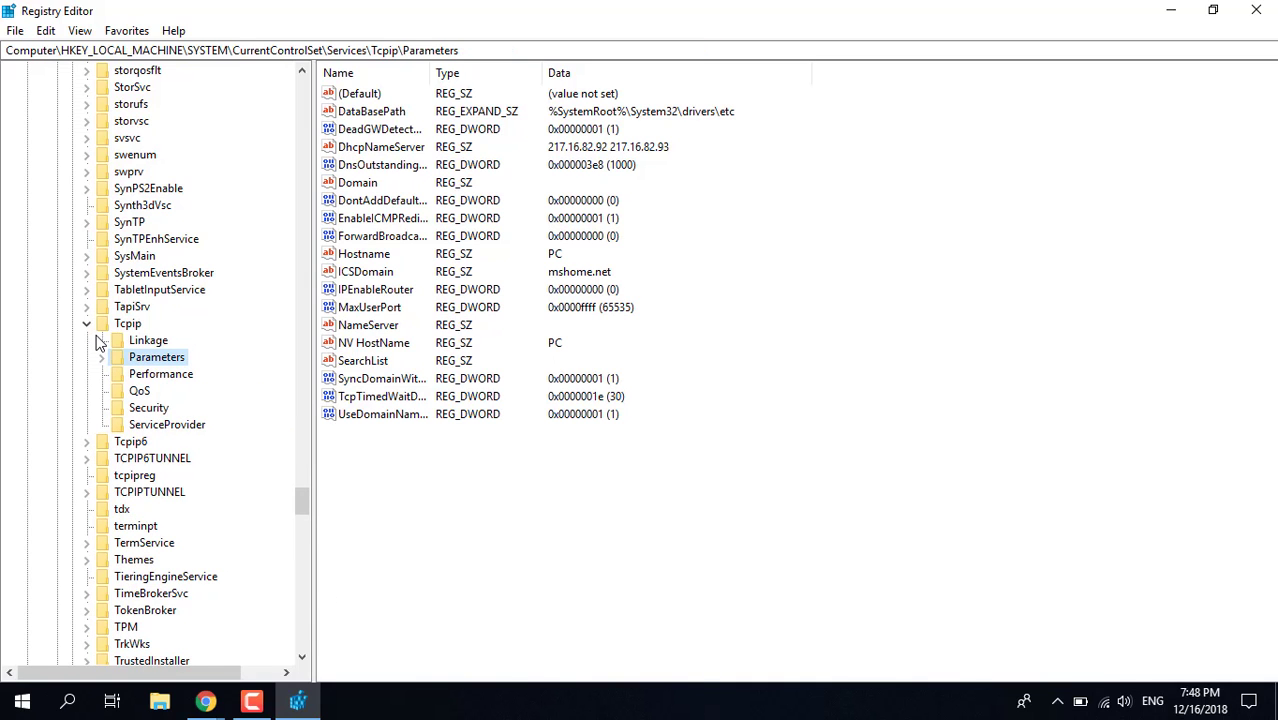
pyautogui.click(86, 324)
pyautogui.scroll(20, 87, 338)
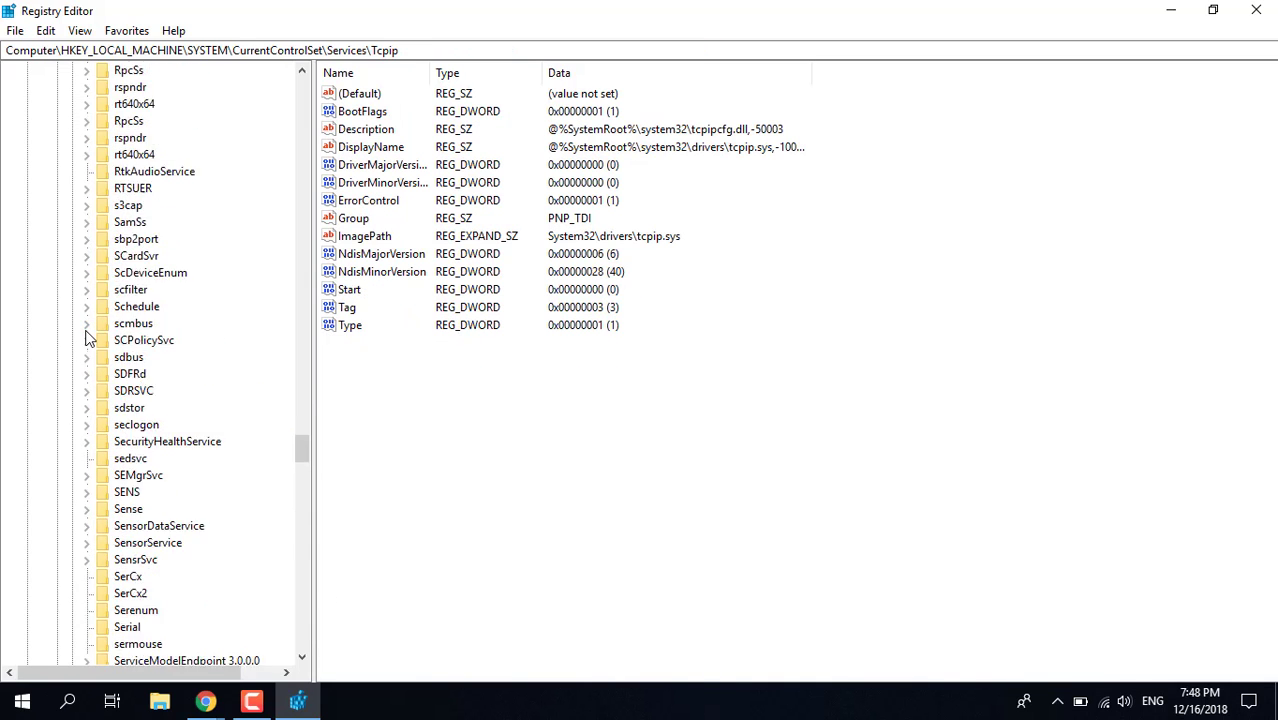
pyautogui.scroll(10, 87, 338)
pyautogui.moveTo(305, 420); pyautogui.dragTo(305, 93)
pyautogui.click(286, 103)
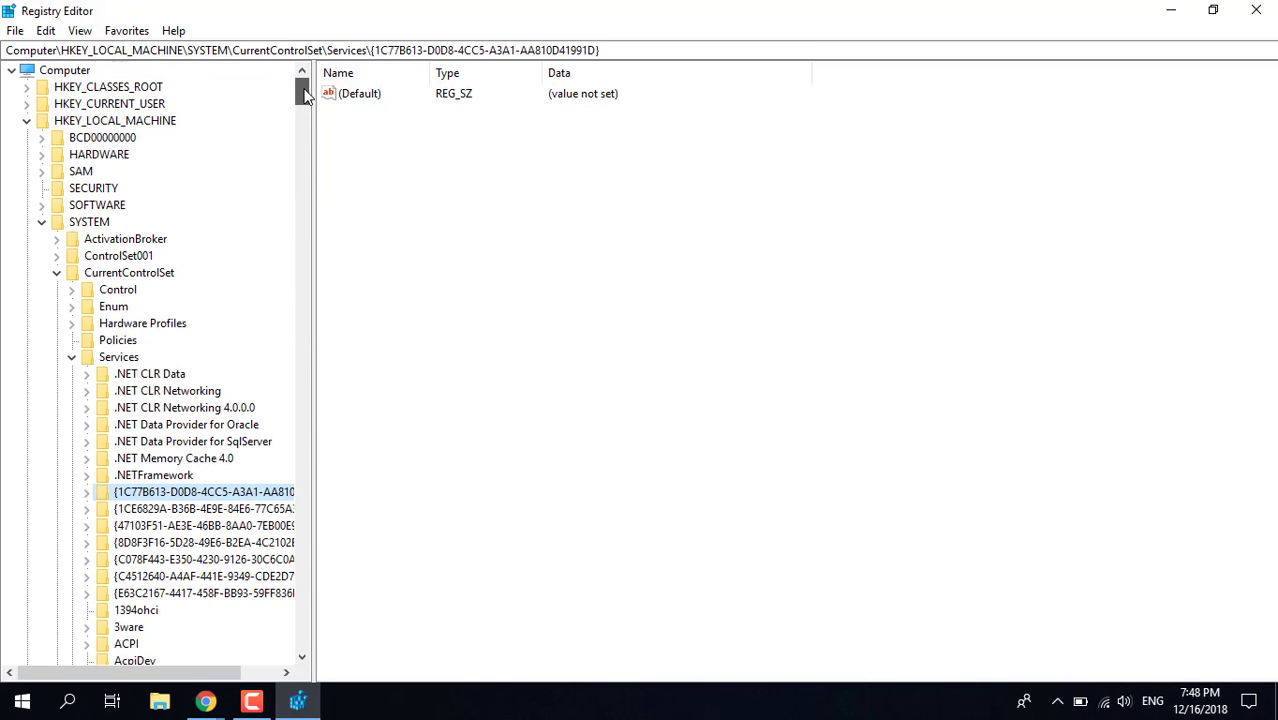
pyautogui.click(72, 357)
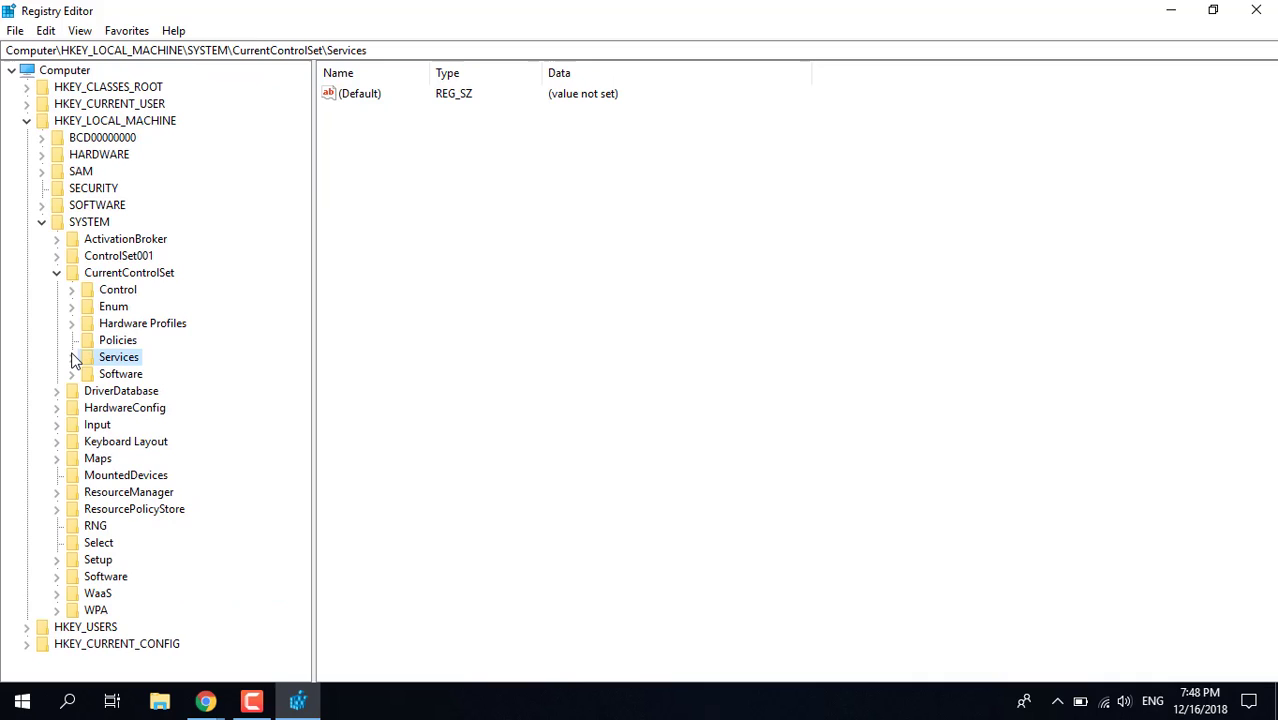
pyautogui.click(57, 273)
pyautogui.click(41, 222)
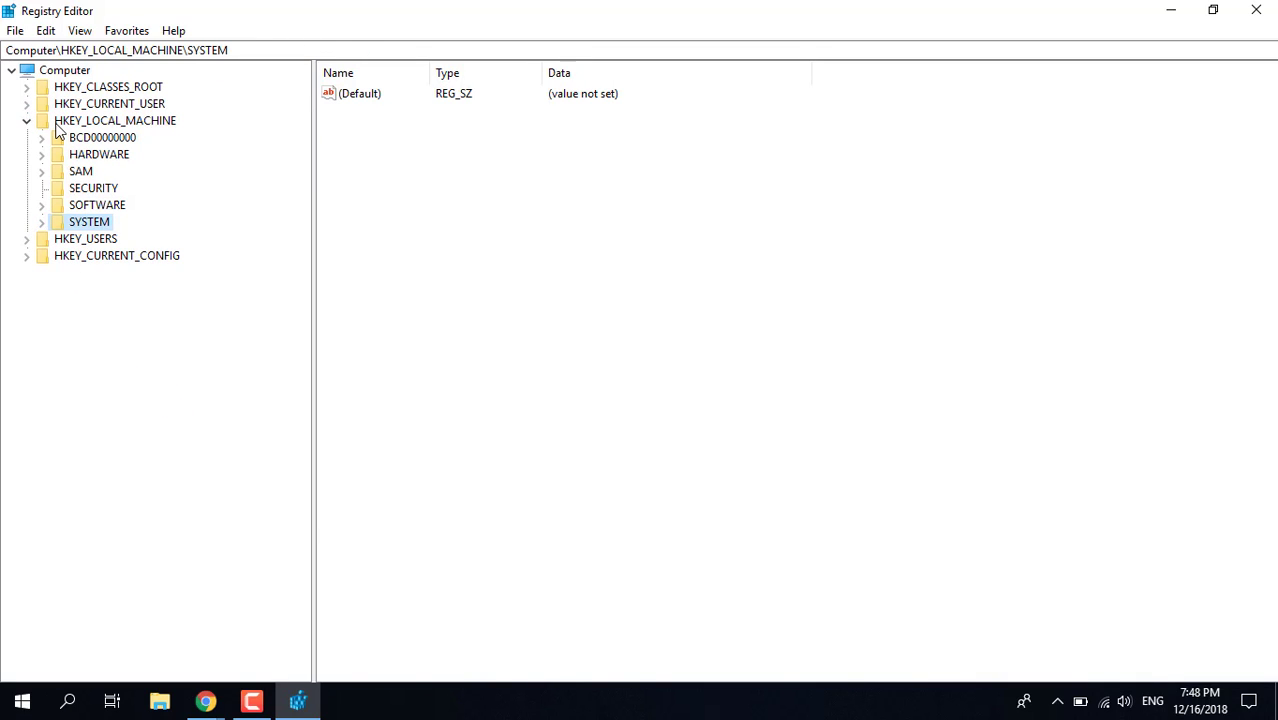
# Open the HKEY_LOCAL_MACHINE\SOFTWARE\Microsoft\MSMQ key in the registry tree.
pyautogui.click(40, 207)
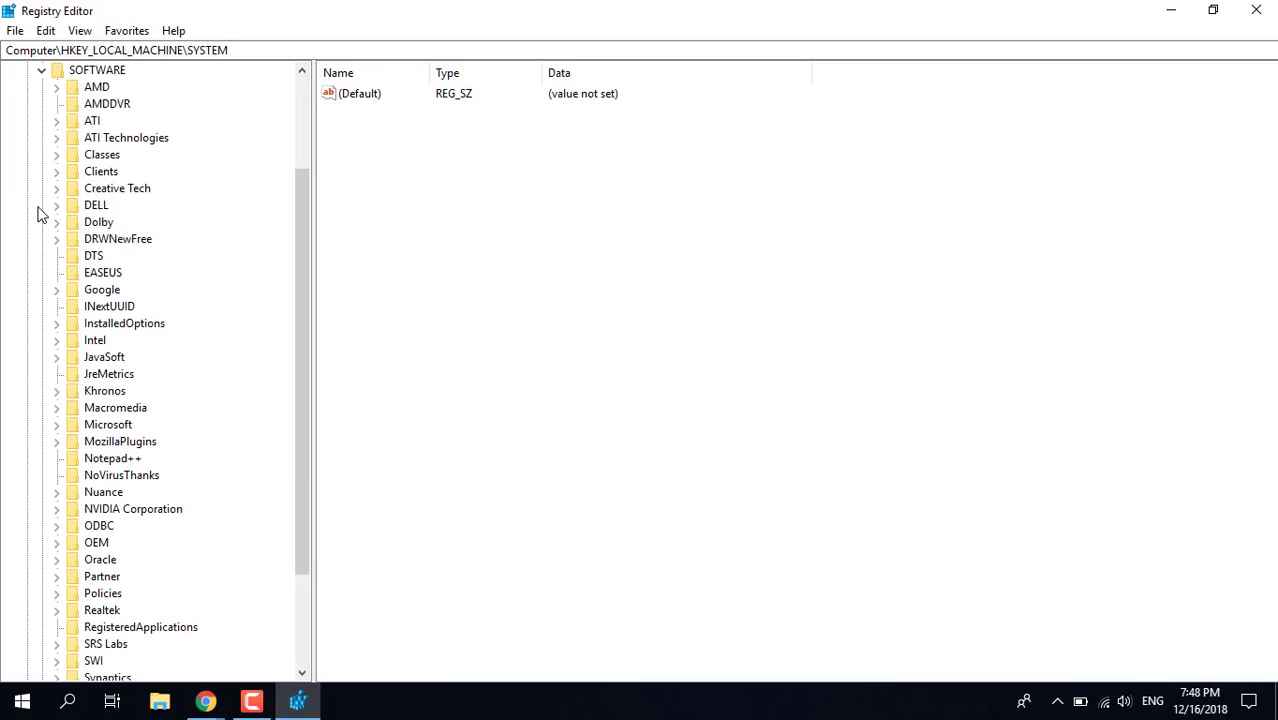
pyautogui.click(57, 425)
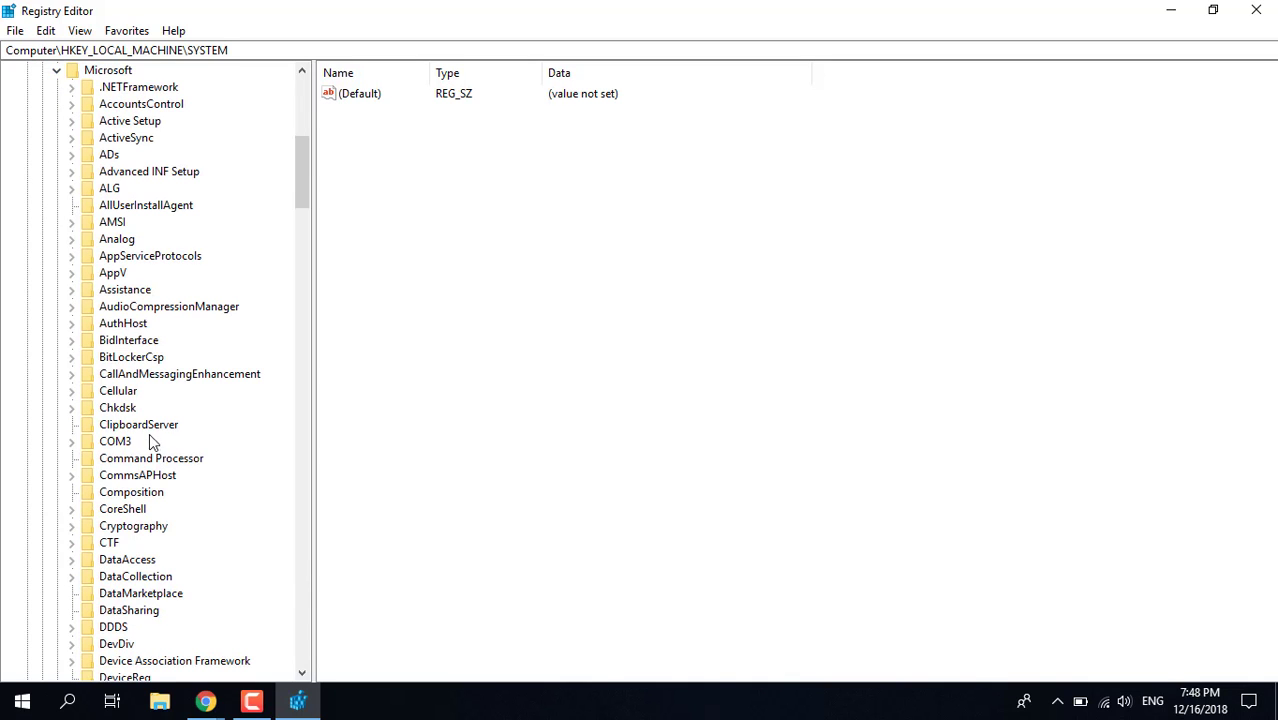
pyautogui.scroll(-6, 151, 433)
pyautogui.scroll(-12, 232, 365)
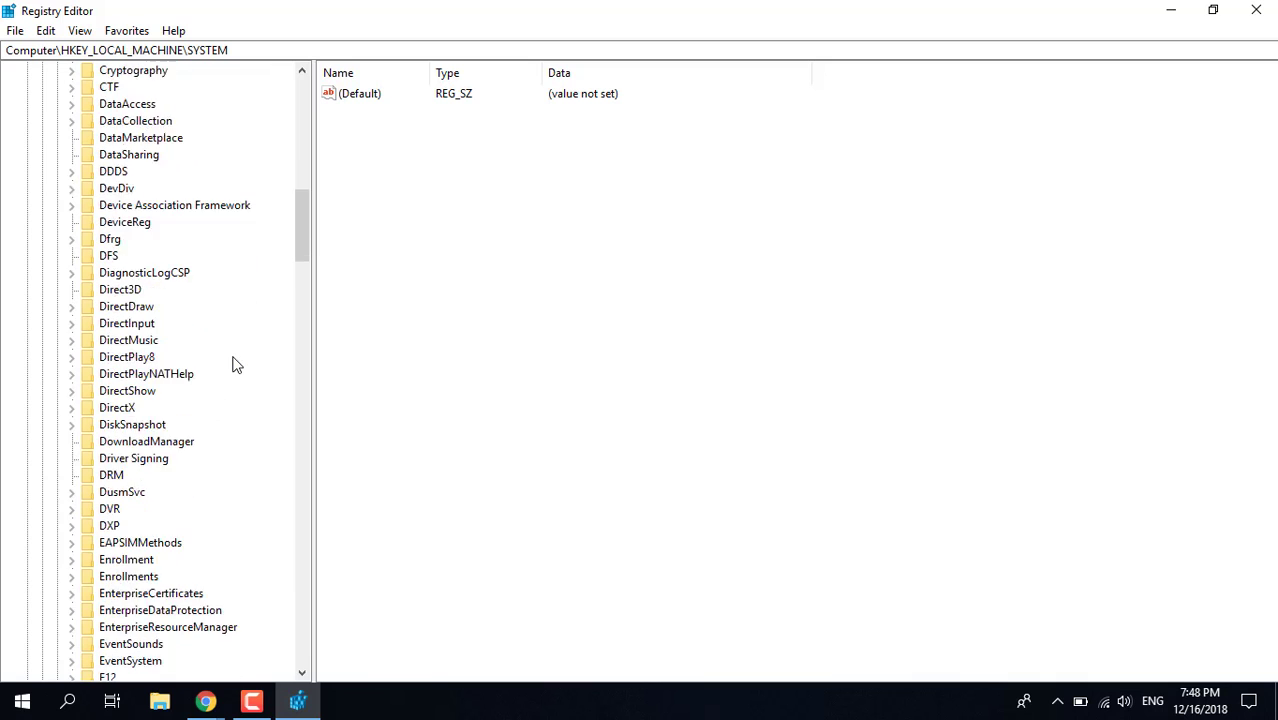
pyautogui.scroll(-11, 232, 365)
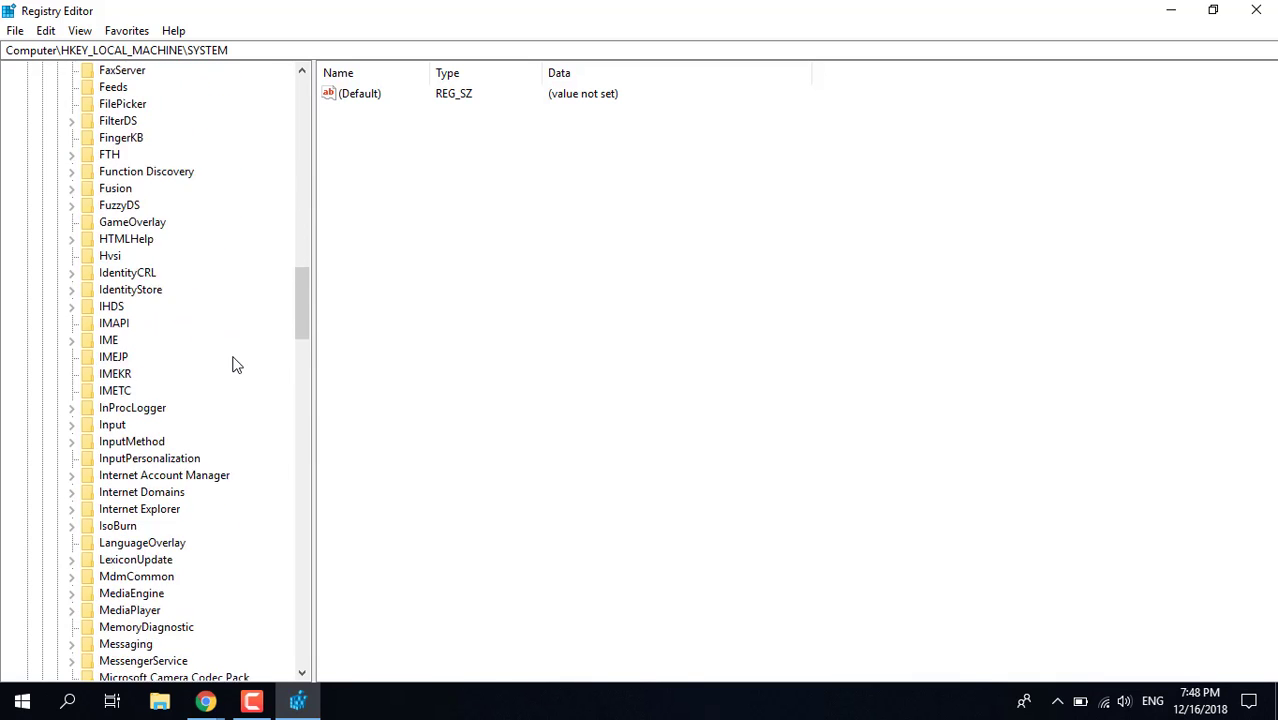
pyautogui.scroll(-2, 232, 365)
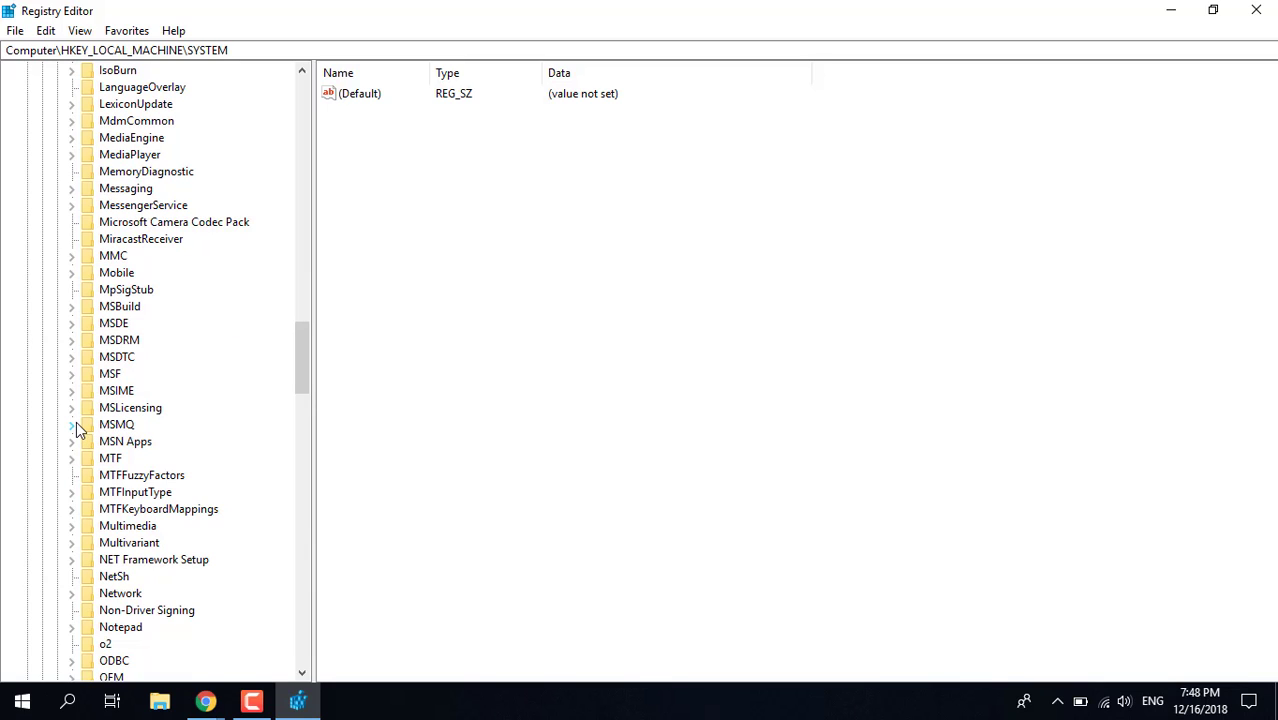
pyautogui.click(77, 427)
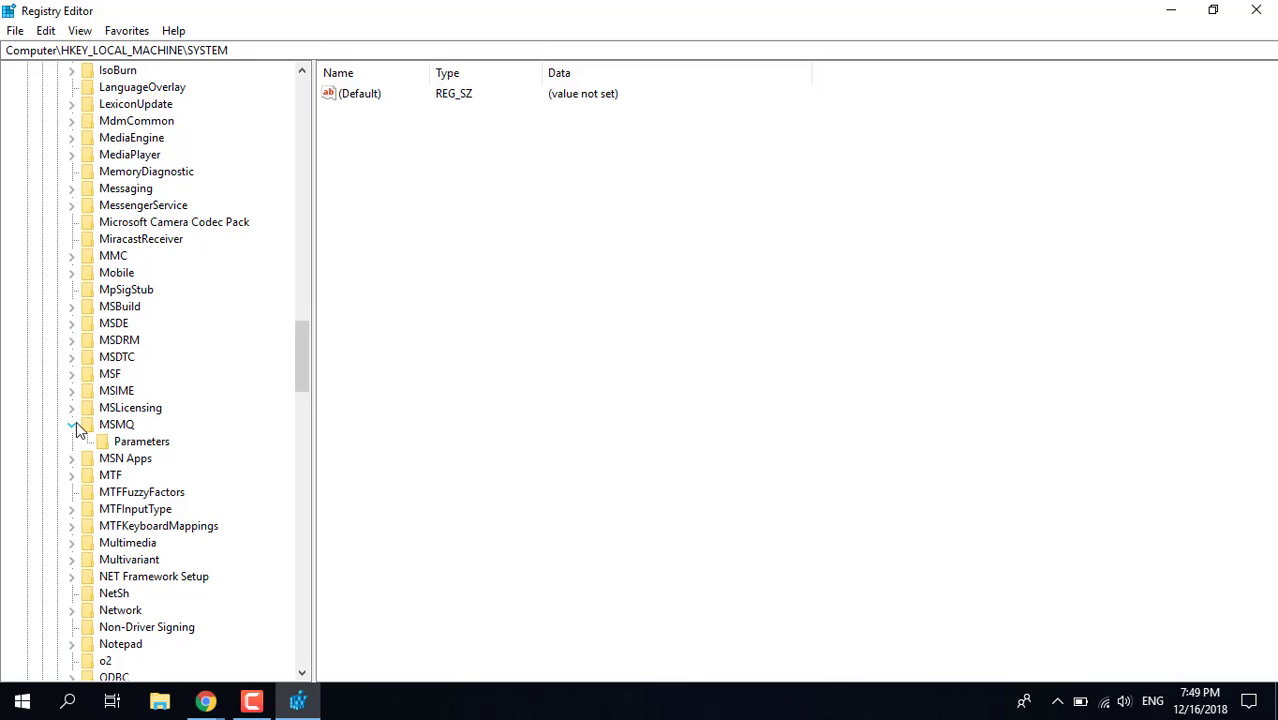
pyautogui.click(134, 425)
pyautogui.click(467, 283)
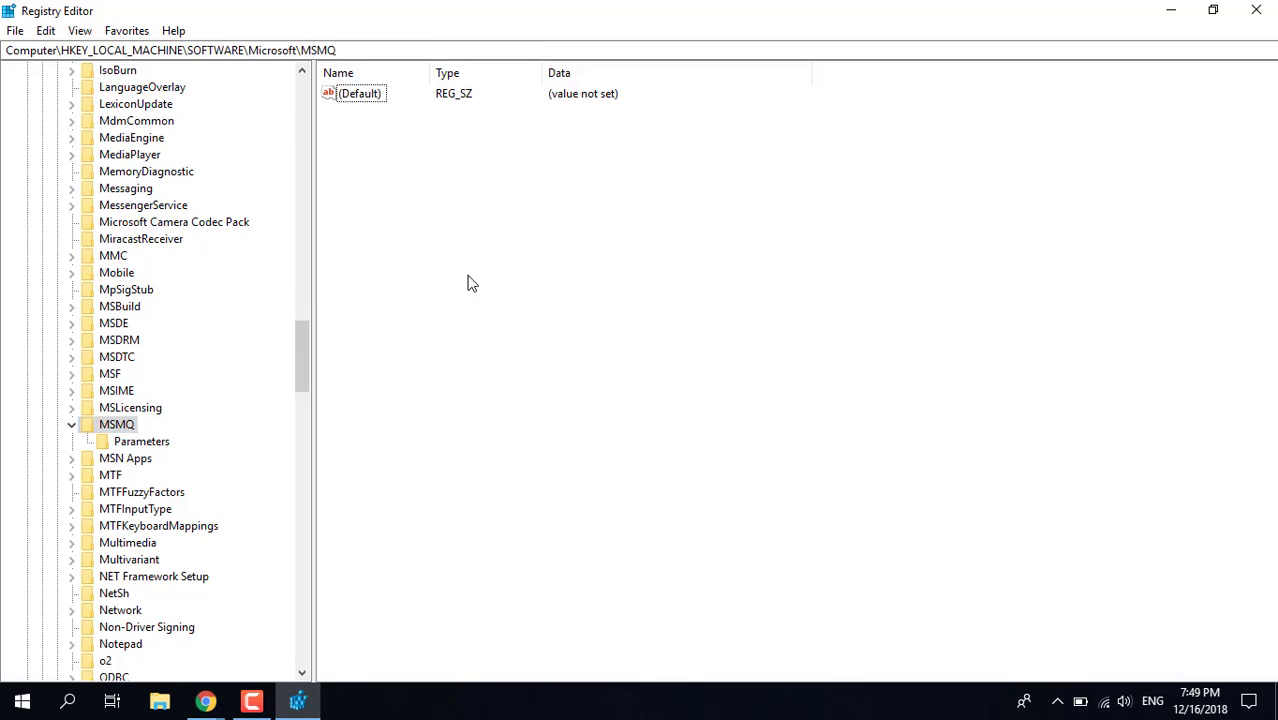
# Create a DWORD (32-bit) value named TCPNoDelay in the MSMQ key.
pyautogui.rightClick(430, 310)
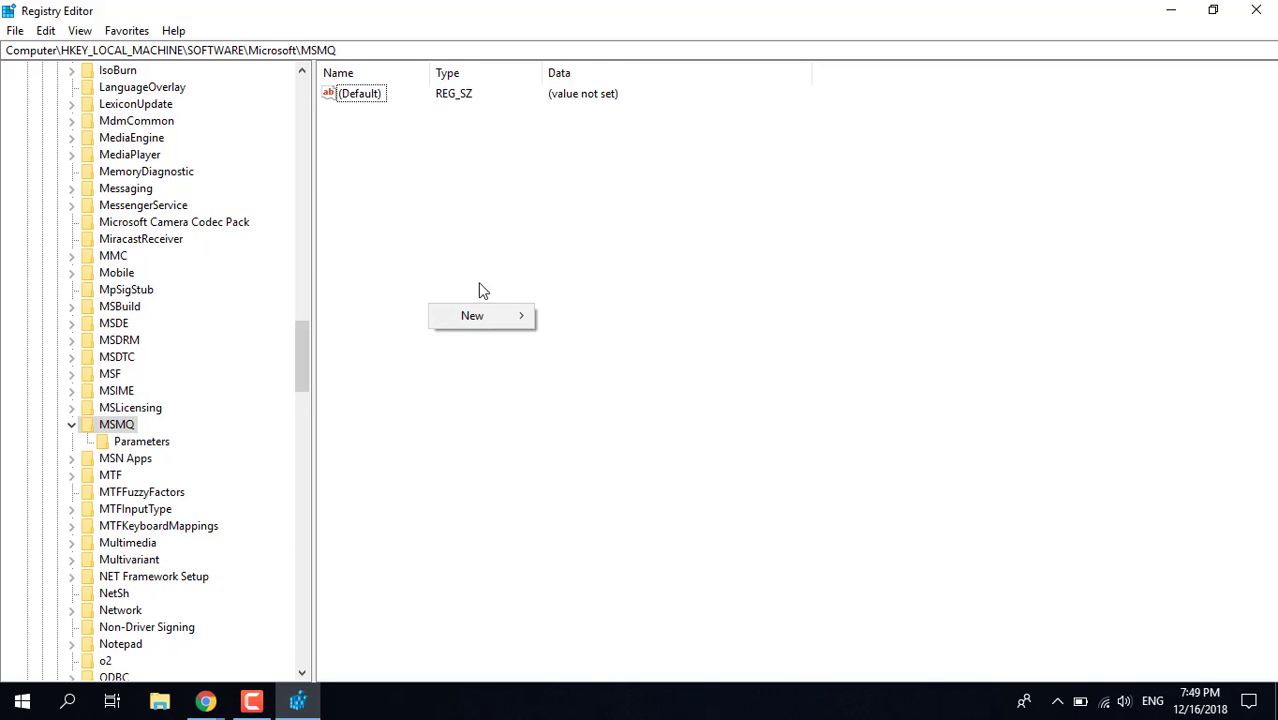
pyautogui.moveTo(478, 316)
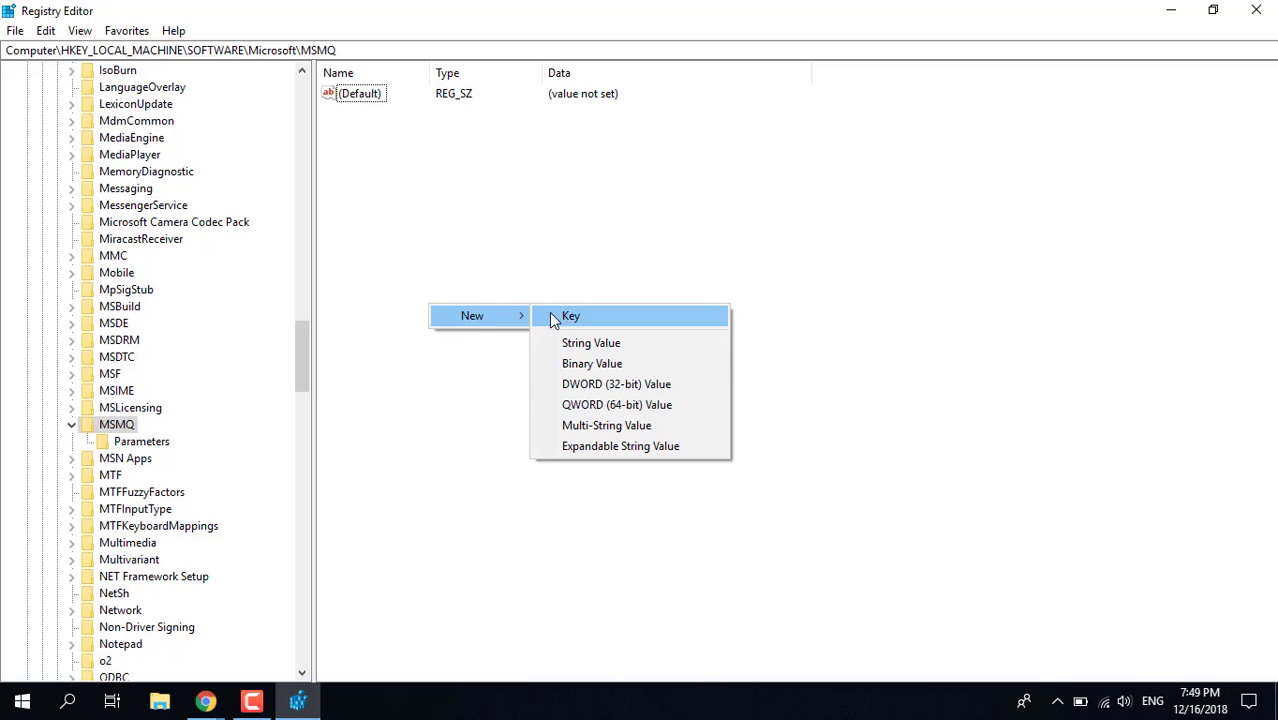
pyautogui.click(616, 384)
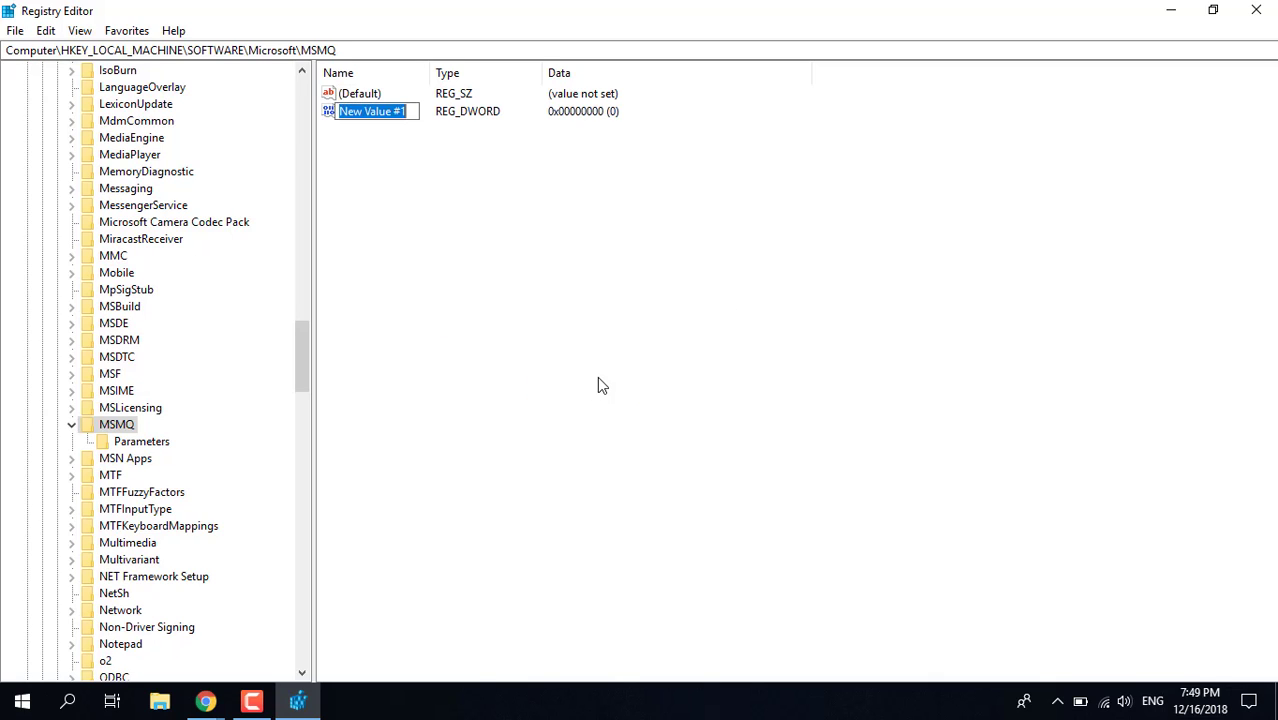
pyautogui.write('TC')
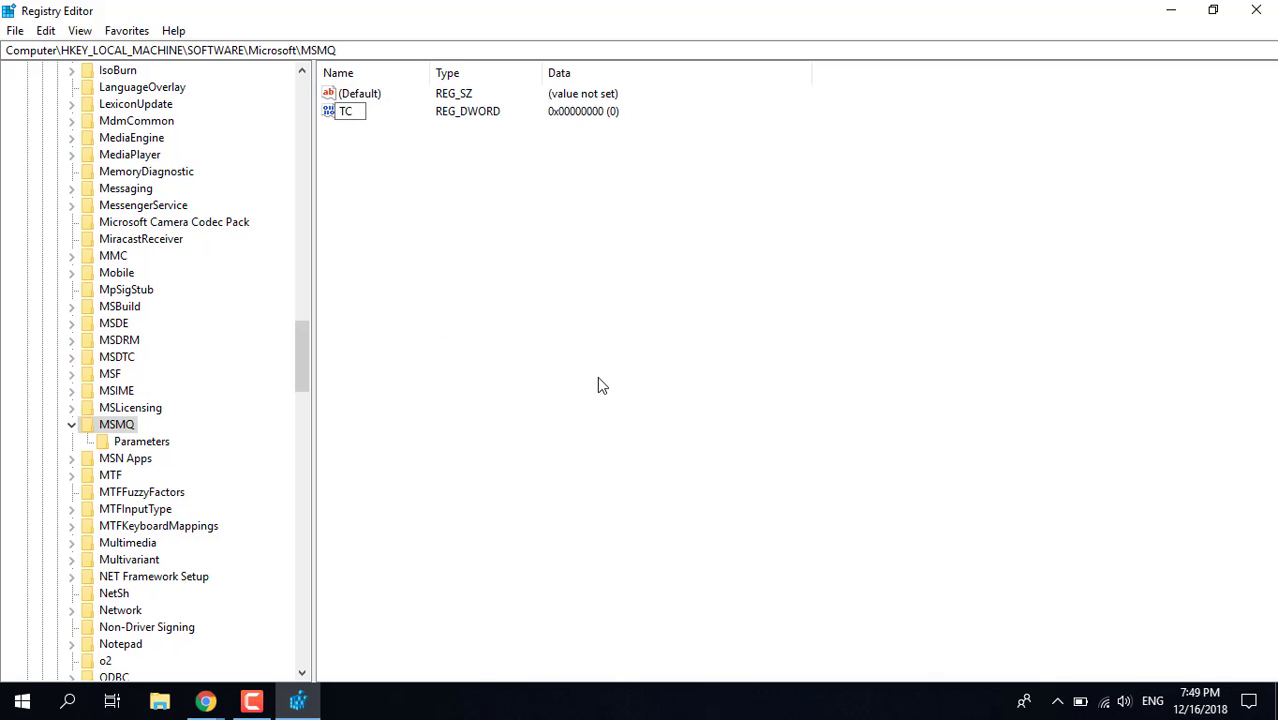
pyautogui.write('PNoDelay')
pyautogui.press('Return')
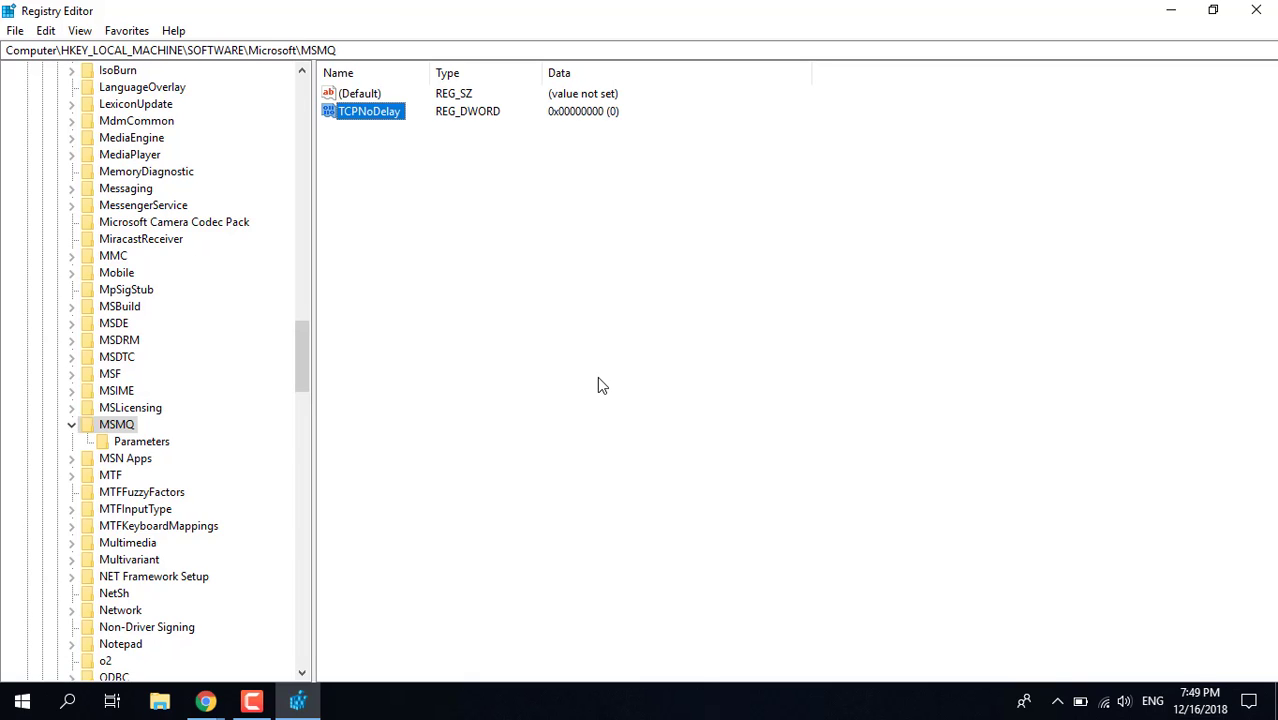
# Set the MSMQ key's TCPNoDelay value data to hexadecimal 1 and close the registry window.
pyautogui.click(378, 152)
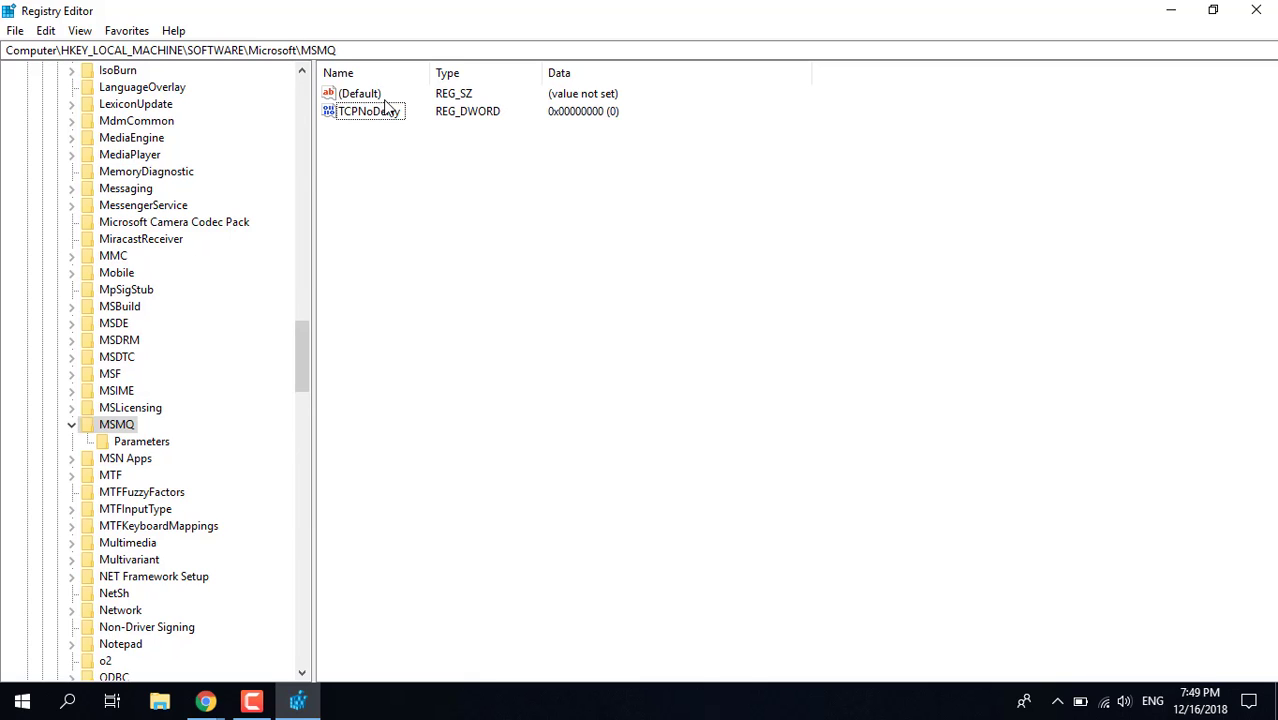
pyautogui.doubleClick(372, 109)
pyautogui.write('1')
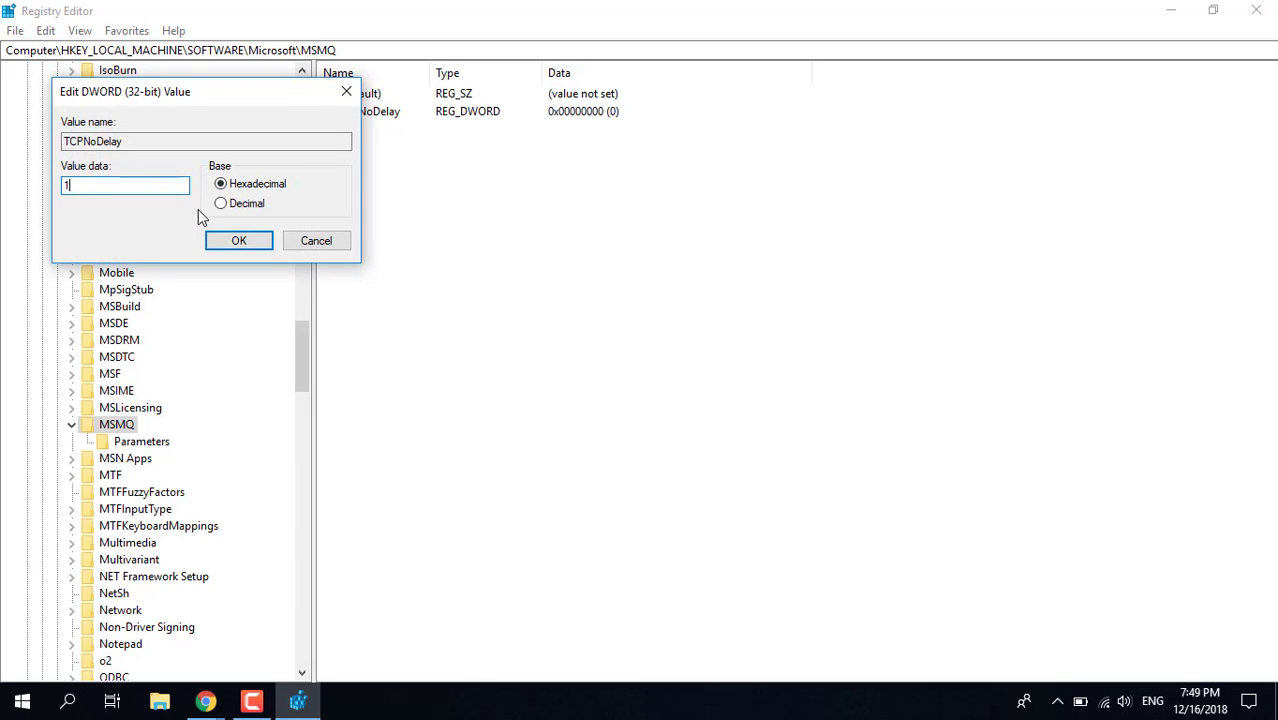
pyautogui.press('Return')
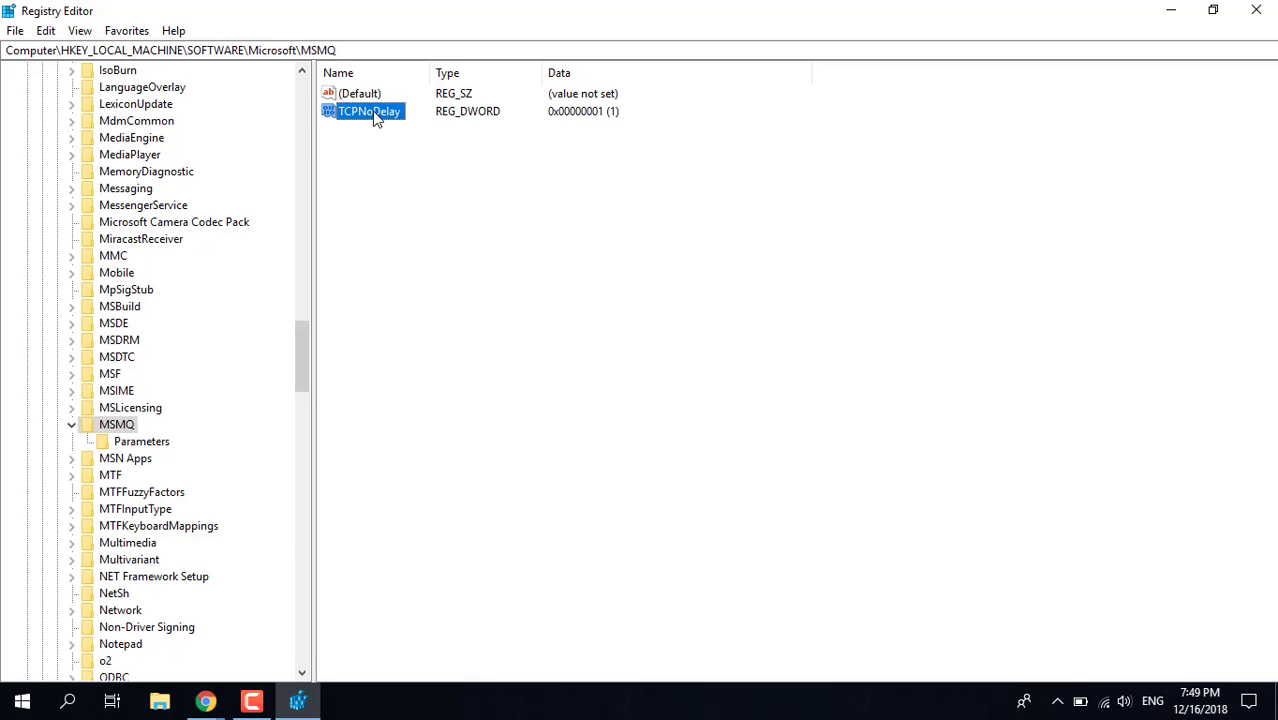
pyautogui.click(368, 222)
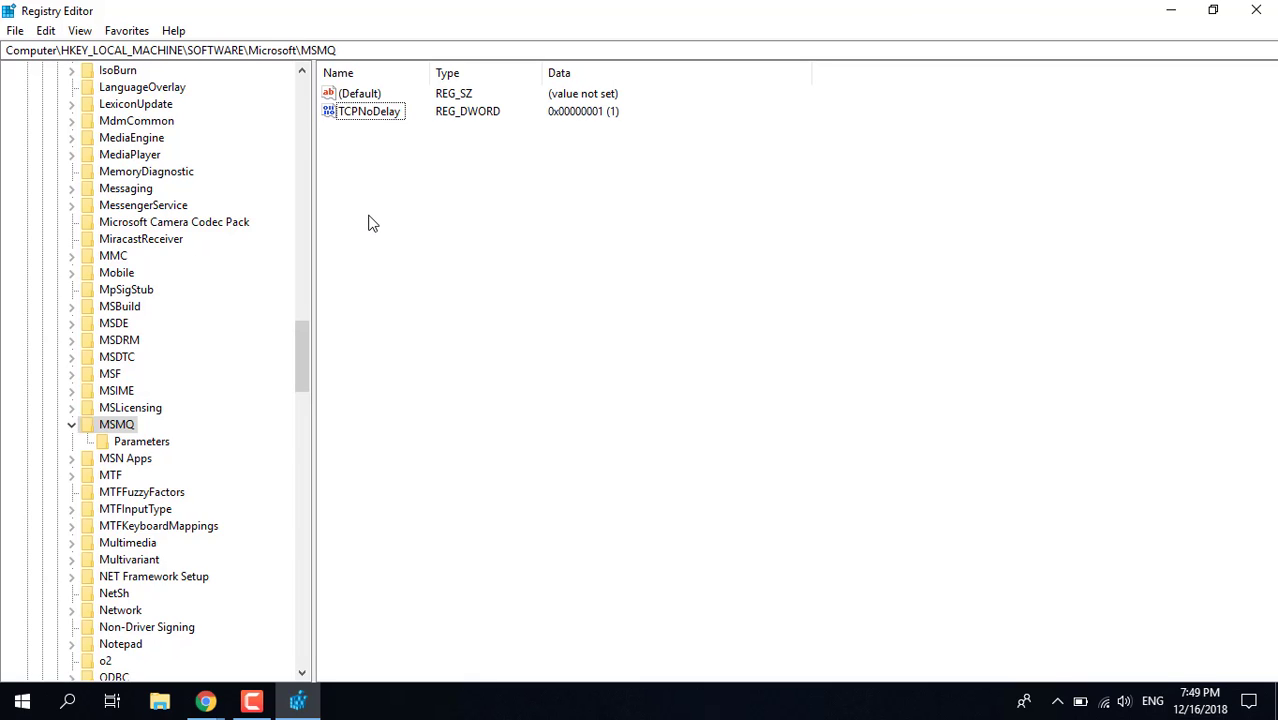
pyautogui.click(1270, 9)
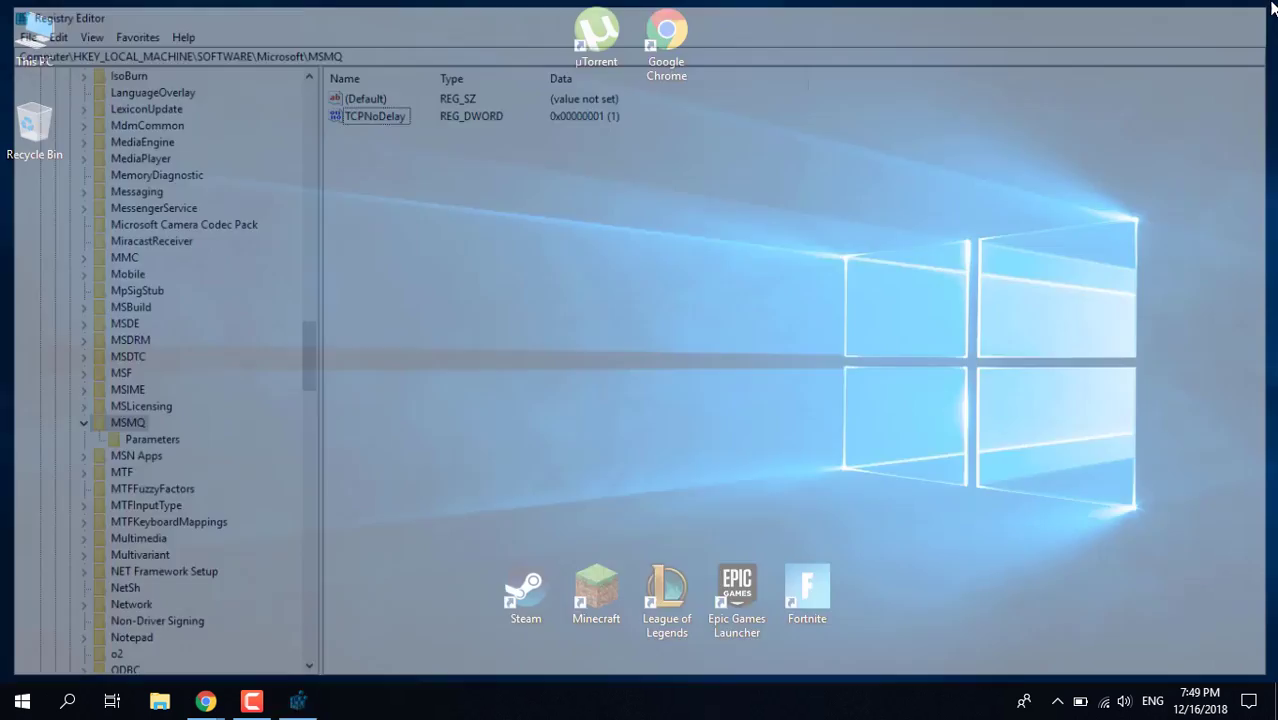